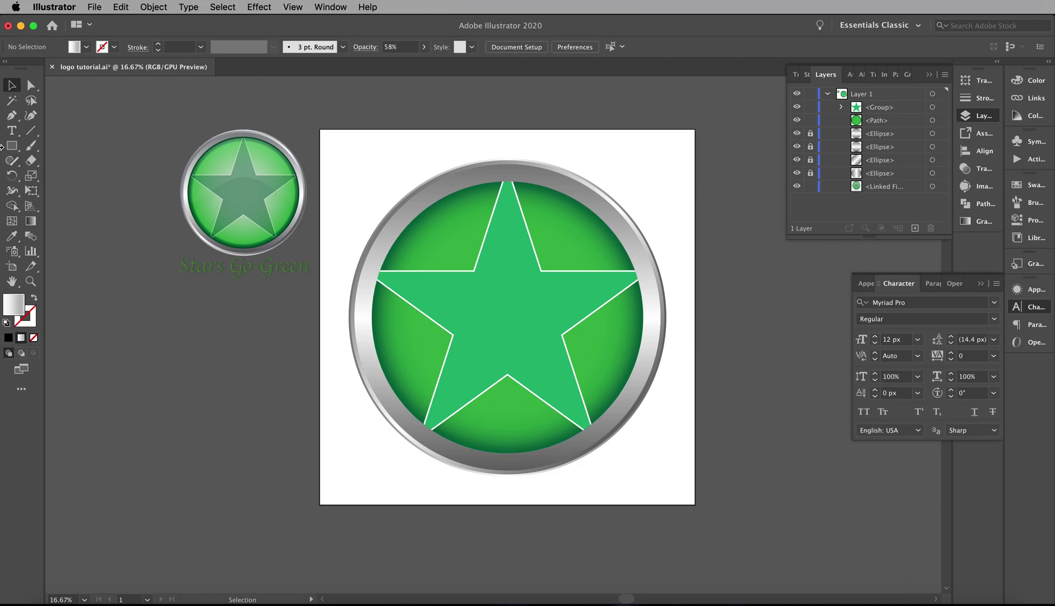
# Step: Draw a circle with the white-to-transparent gradient fill over the star and centre it exactly on the green disc
pyautogui.moveTo(11, 145); pyautogui.dragTo(52, 178)
pyautogui.click(52, 177)
pyautogui.moveTo(512, 318); pyautogui.dragTo(578, 413)
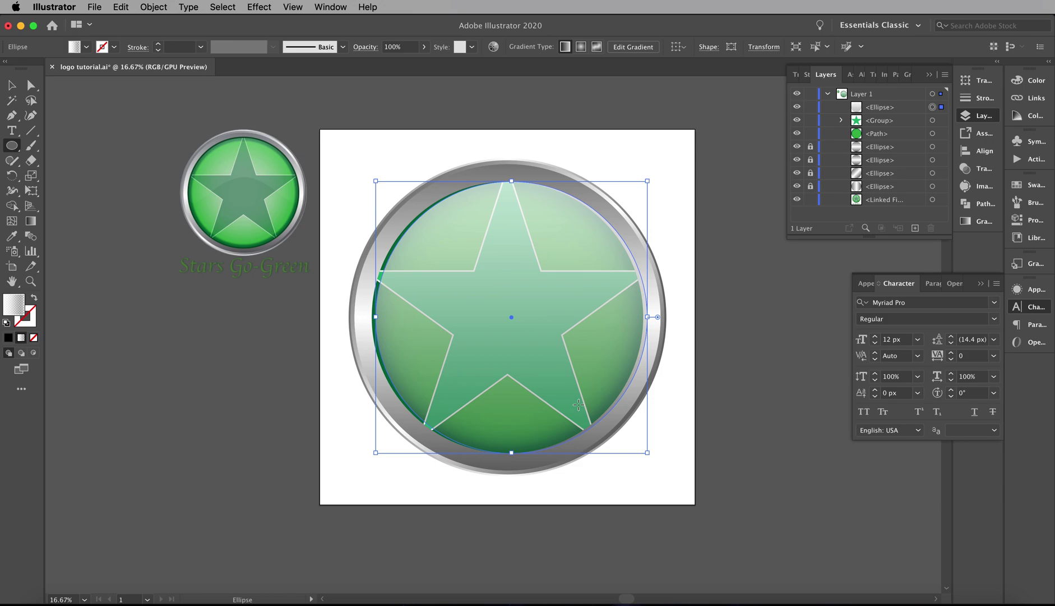
pyautogui.press('v')
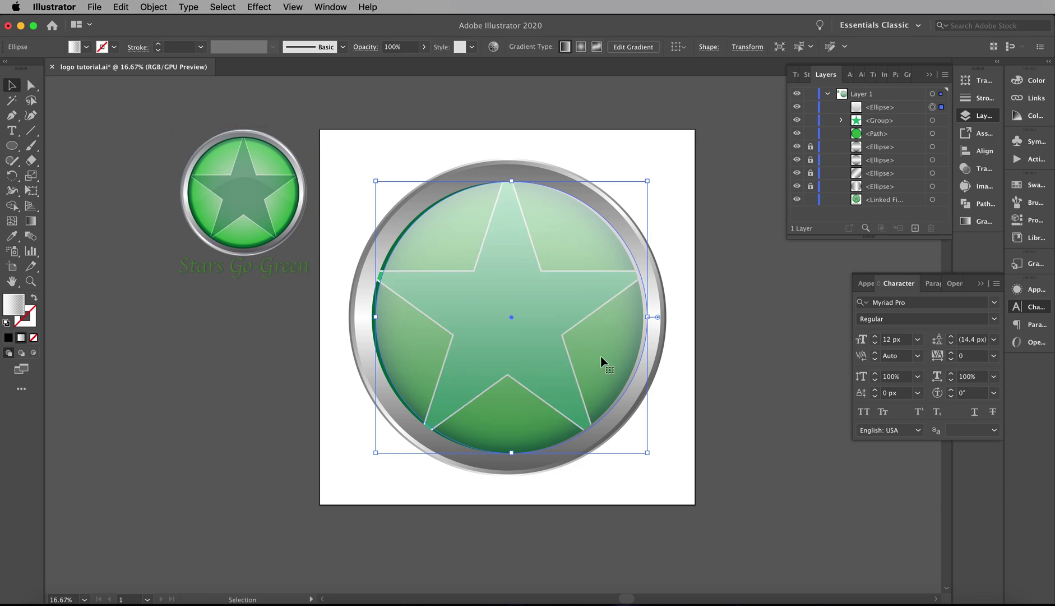
pyautogui.moveTo(585, 329); pyautogui.dragTo(580, 331)
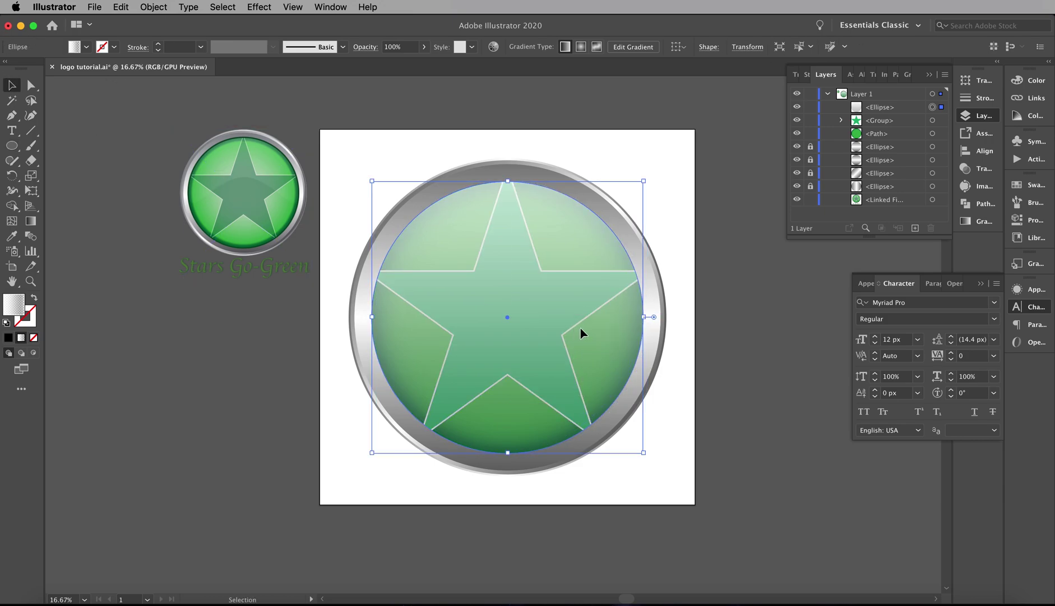
pyautogui.click(651, 216)
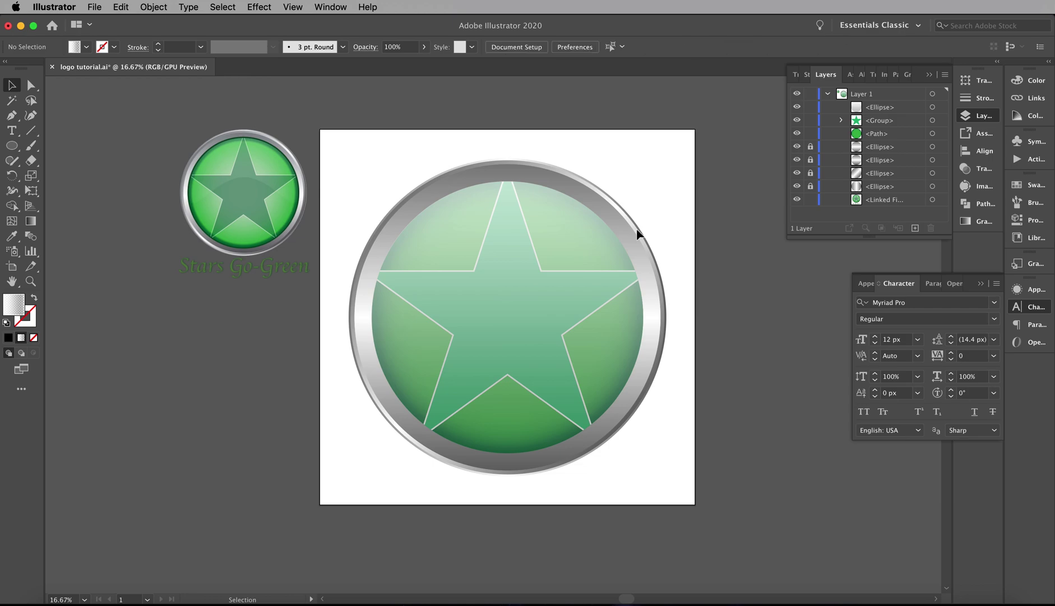
# Step: Reduce the opacity of the gradient circle covering the star to 42%
pyautogui.click(577, 259)
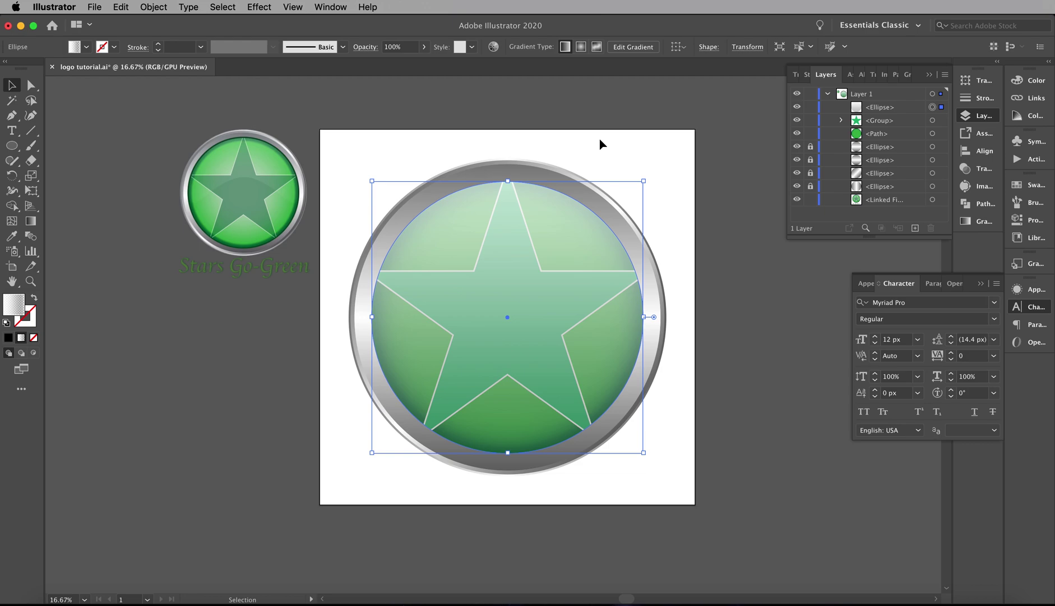
pyautogui.click(425, 47)
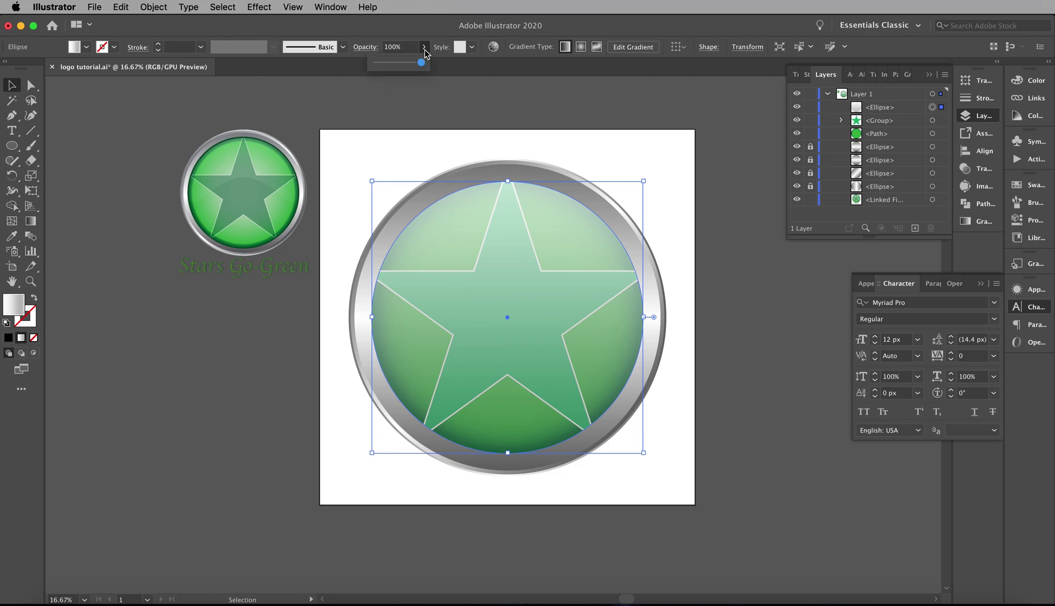
pyautogui.moveTo(421, 62); pyautogui.dragTo(395, 63)
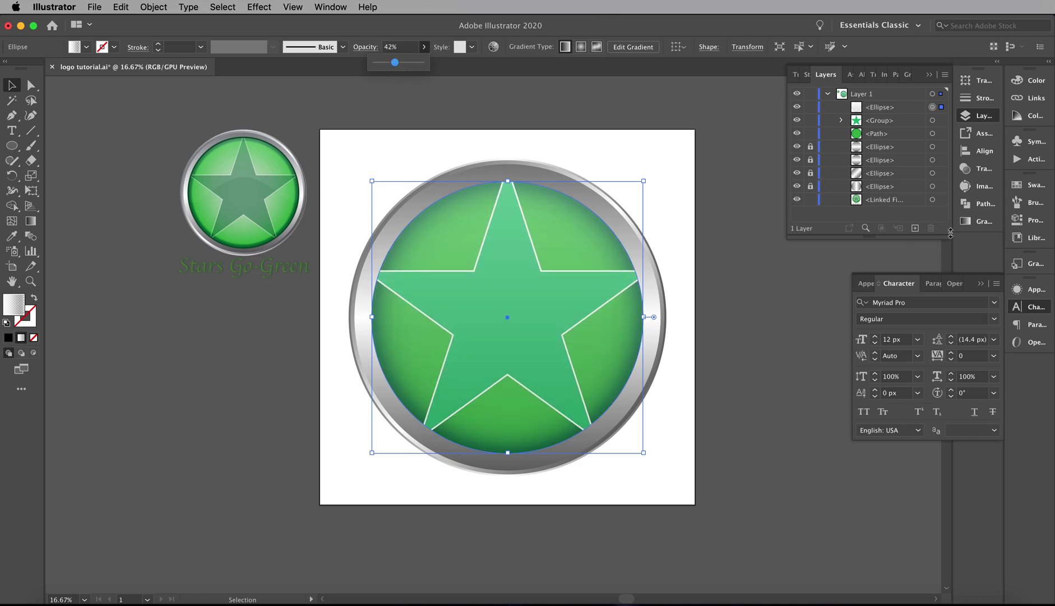
# Step: Shift the midpoint of the overlay circle's gradient to a location of about 82%
pyautogui.click(984, 221)
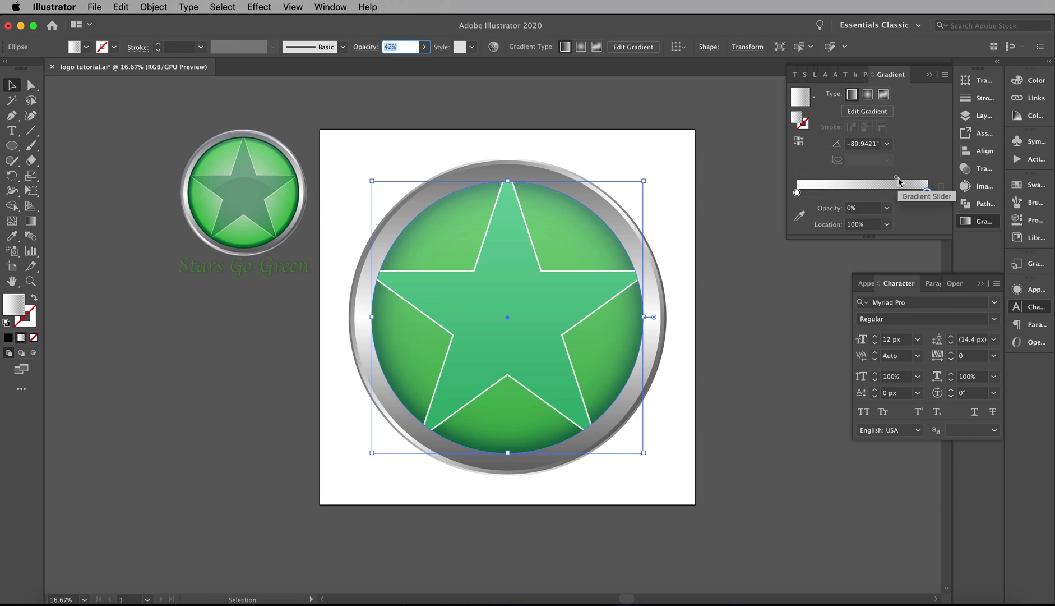
pyautogui.moveTo(899, 180)
pyautogui.mouseDown()
pyautogui.moveTo(860, 179)
pyautogui.moveTo(903, 181)
pyautogui.mouseUp()
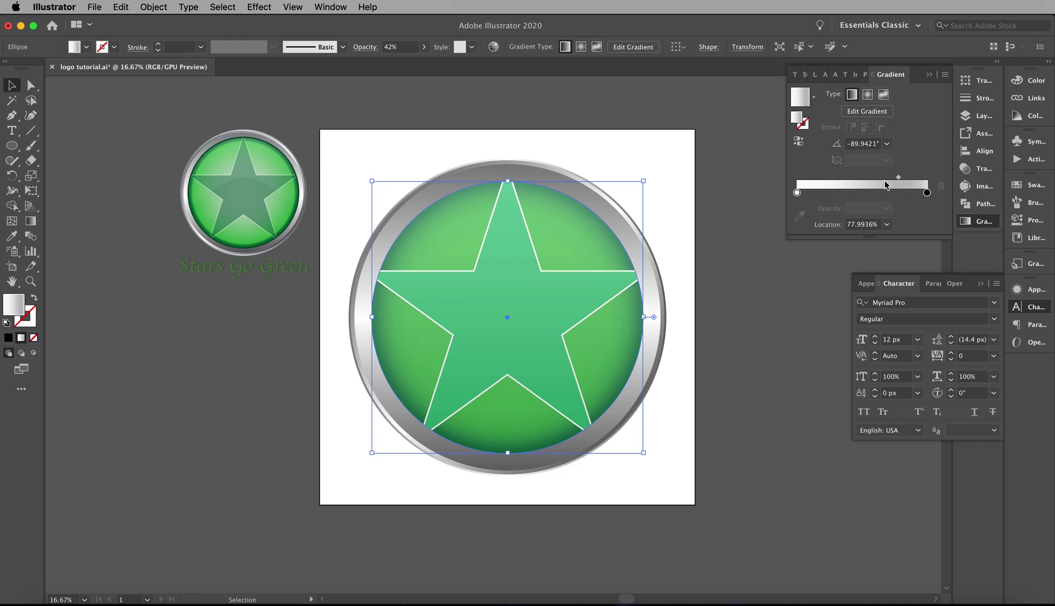
pyautogui.moveTo(901, 178); pyautogui.dragTo(905, 177)
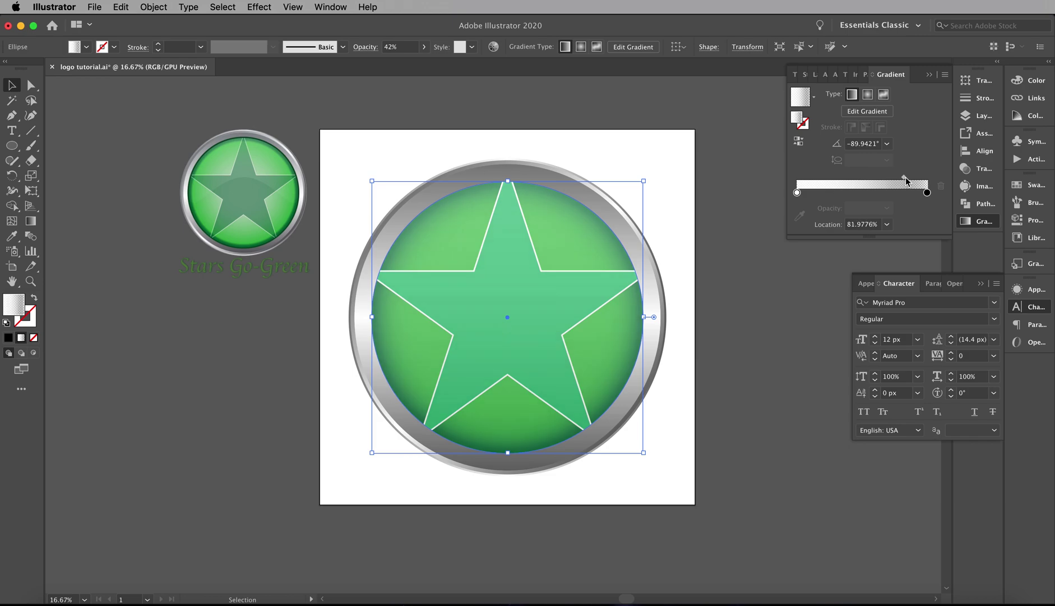
pyautogui.click(669, 156)
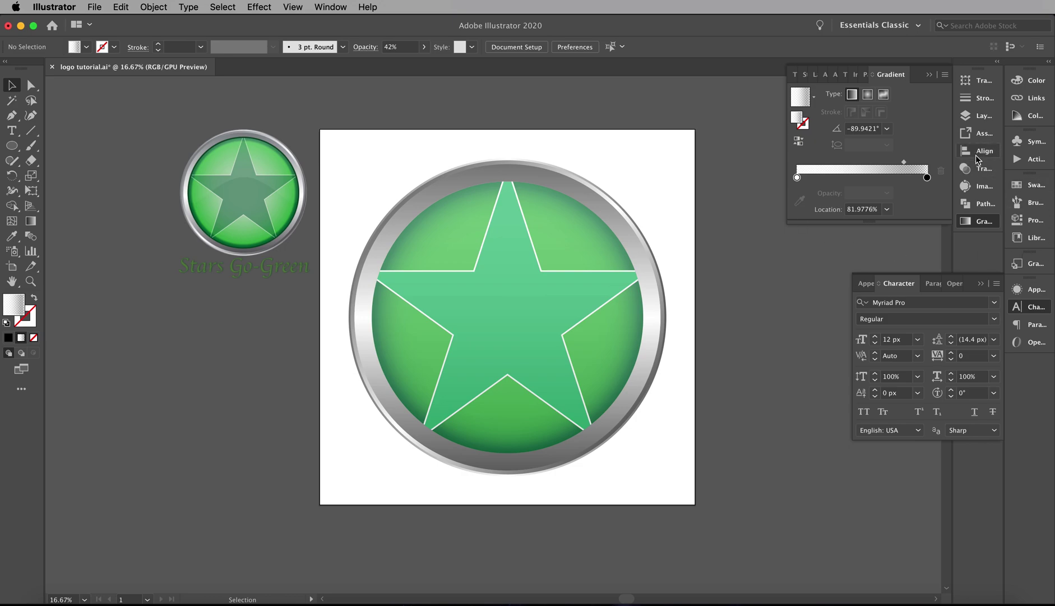
# Step: Paste a copy of the gradient overlay circle in front and move it to the right of the badge
pyautogui.click(979, 115)
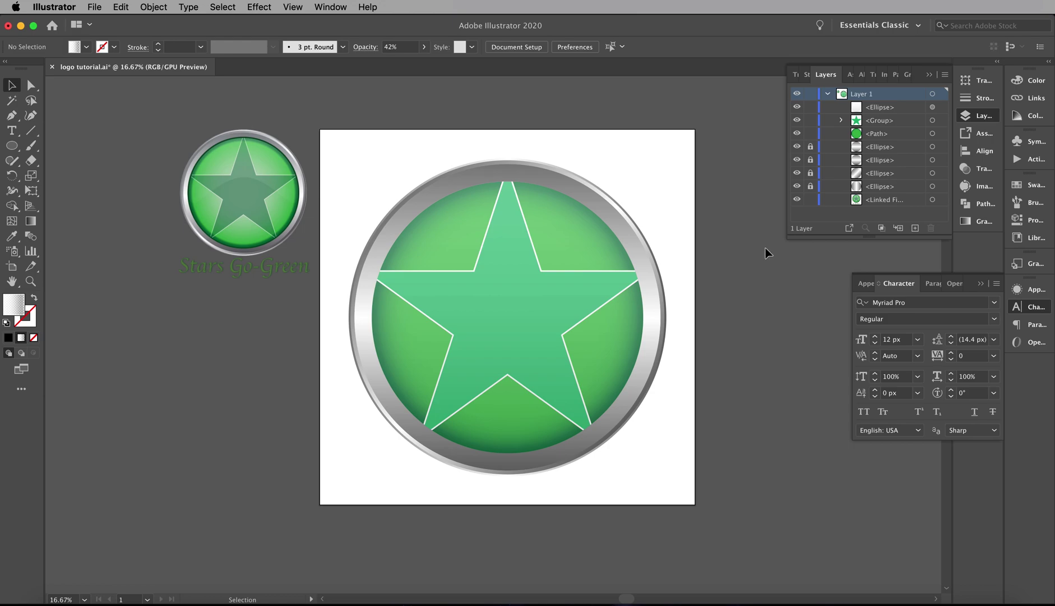
pyautogui.click(561, 255)
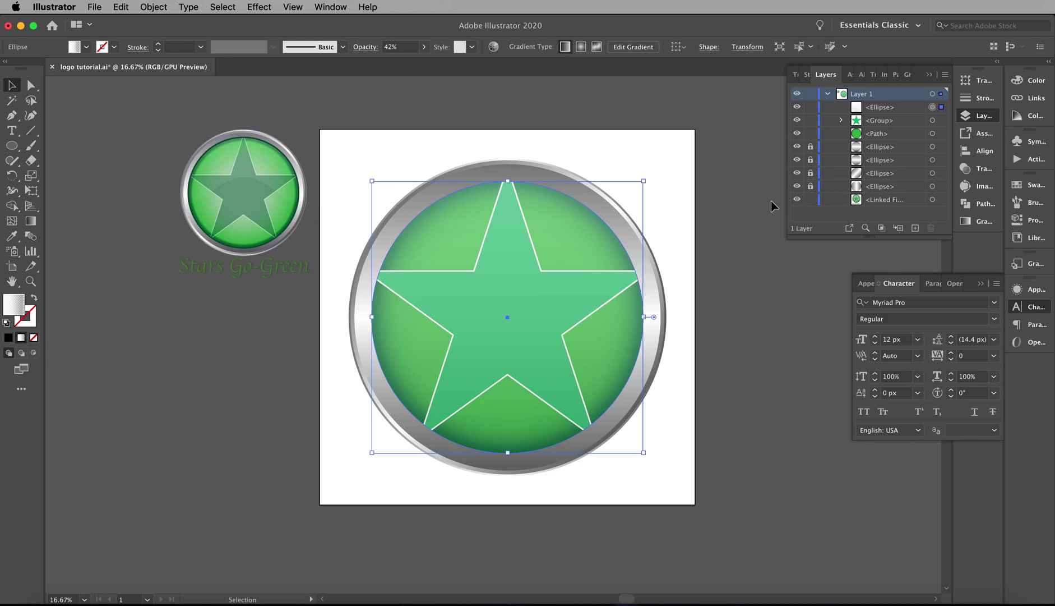
pyautogui.press('super+c')
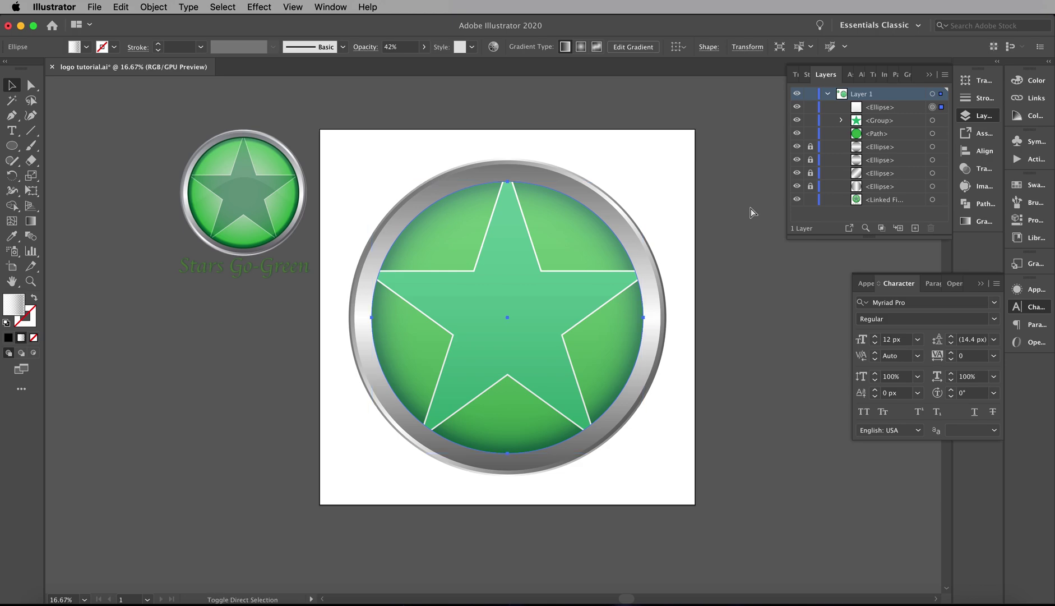
pyautogui.press('super+f')
pyautogui.moveTo(586, 258); pyautogui.dragTo(772, 240)
pyautogui.hscroll(6, 688, 291)
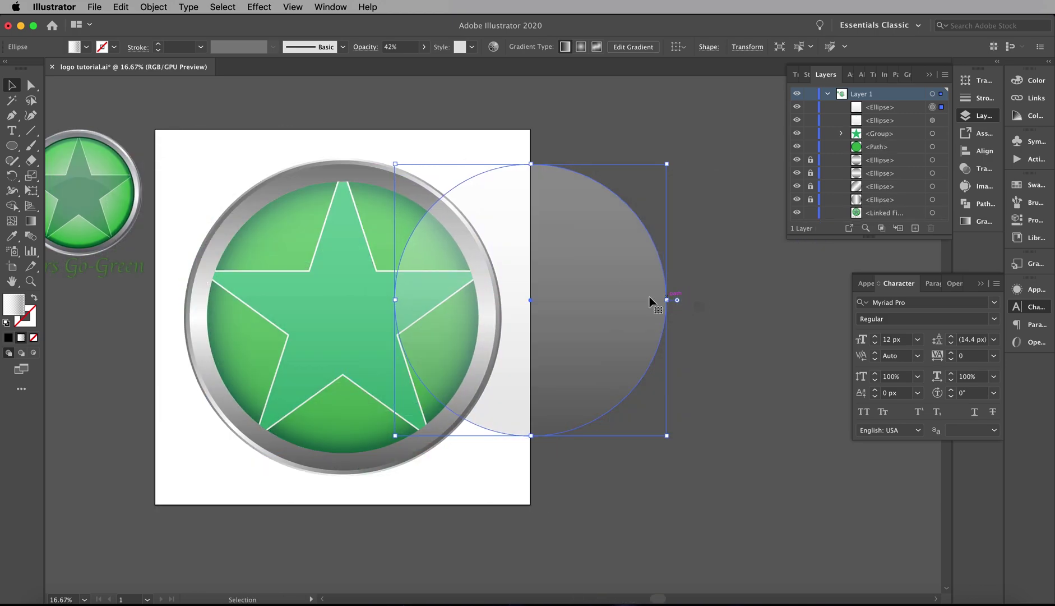
# Step: Paste another circle copy in front, offset it slightly left, and subtract it from the one behind to leave a thin crescent
pyautogui.press('super')
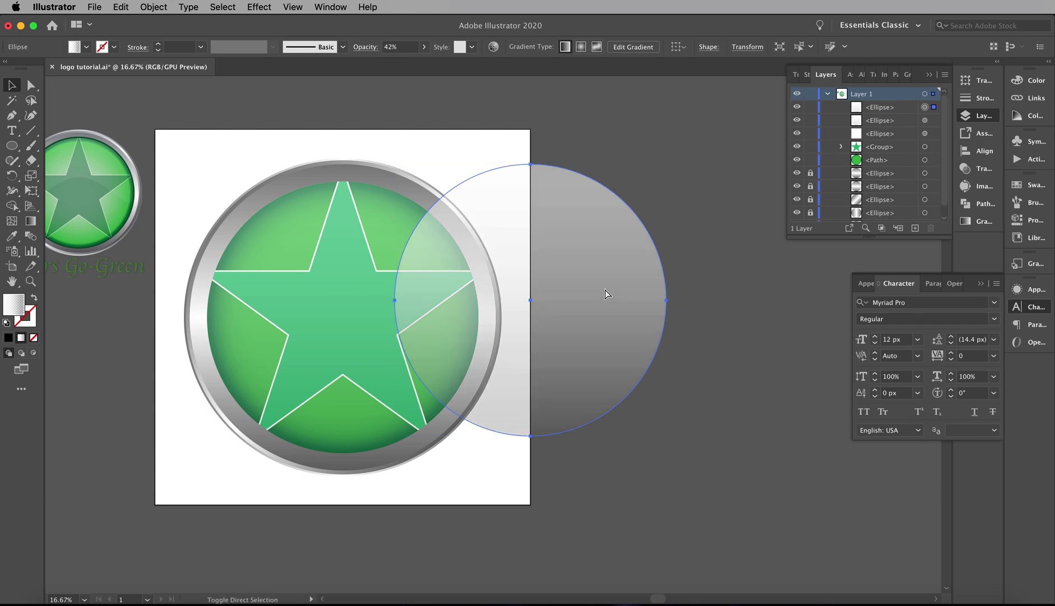
pyautogui.moveTo(598, 292)
pyautogui.mouseDown()
pyautogui.moveTo(726, 295)
pyautogui.moveTo(580, 293)
pyautogui.mouseUp()
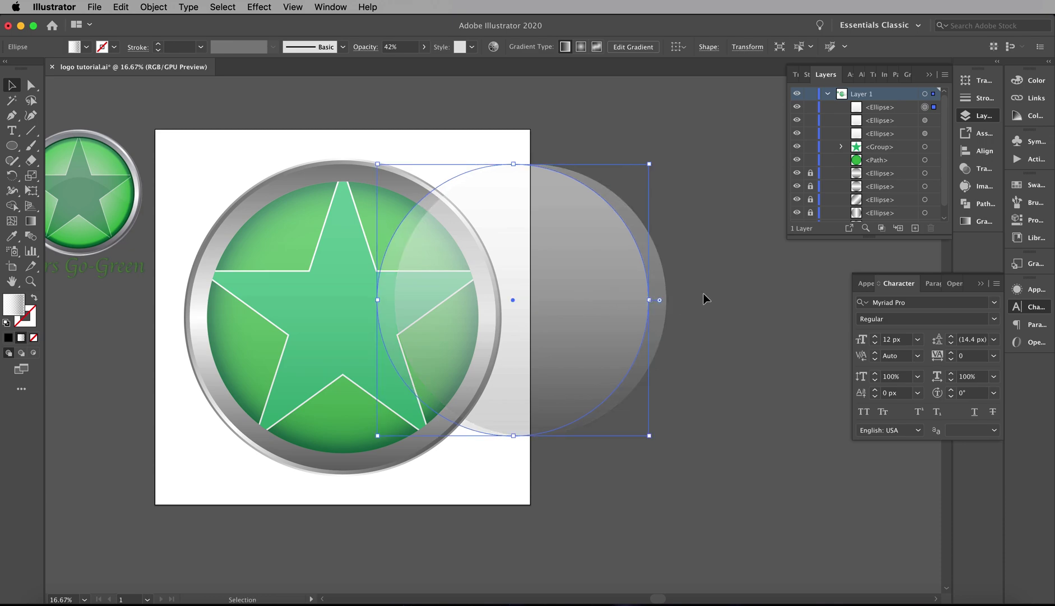
pyautogui.keyDown('shift'); pyautogui.click(600, 283); pyautogui.keyUp('shift')
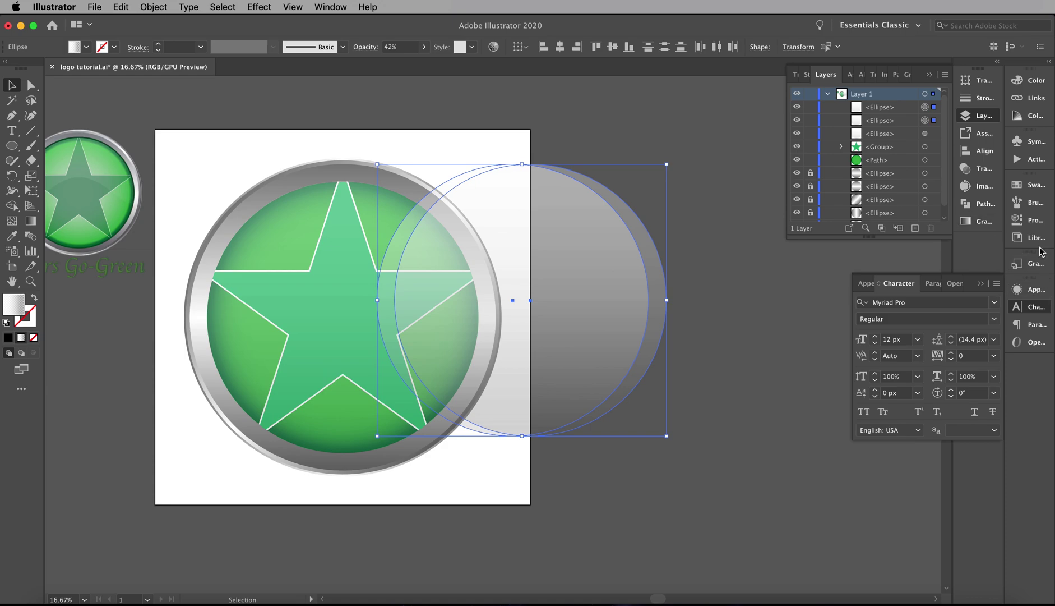
pyautogui.click(983, 203)
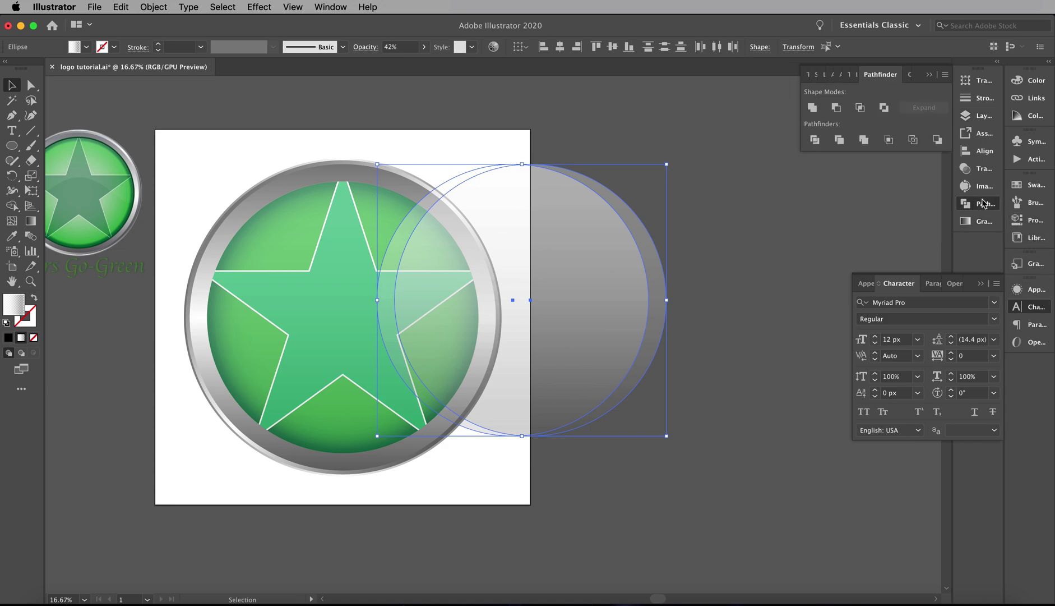
pyautogui.click(836, 107)
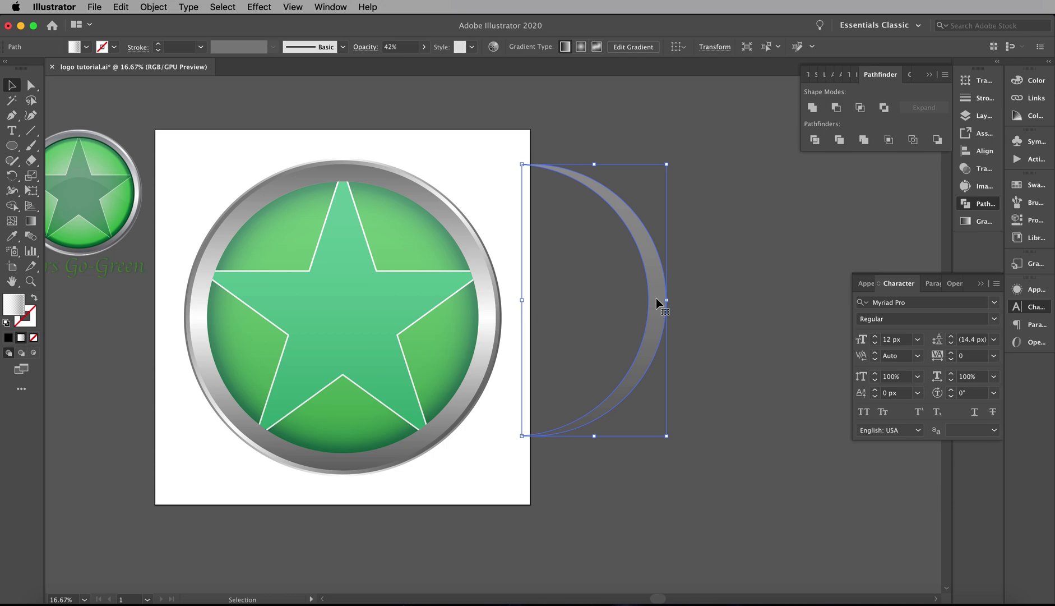
# Step: Move the crescent onto the badge so it follows the right inner edge of the green disc
pyautogui.moveTo(657, 299); pyautogui.dragTo(466, 316)
pyautogui.click(523, 238)
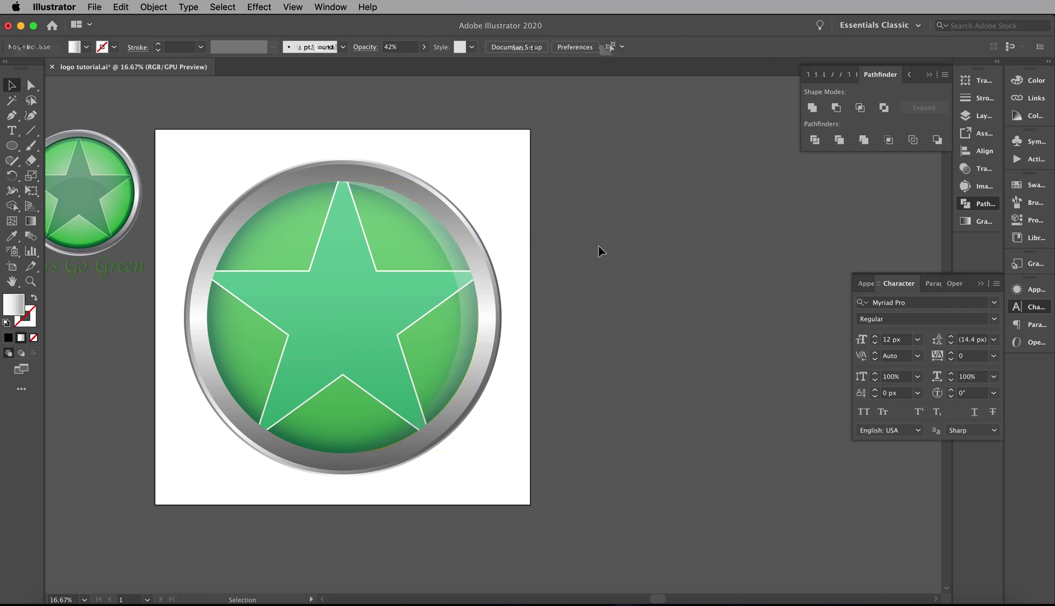
pyautogui.hscroll(-5, 600, 249)
pyautogui.hscroll(-2, 599, 246)
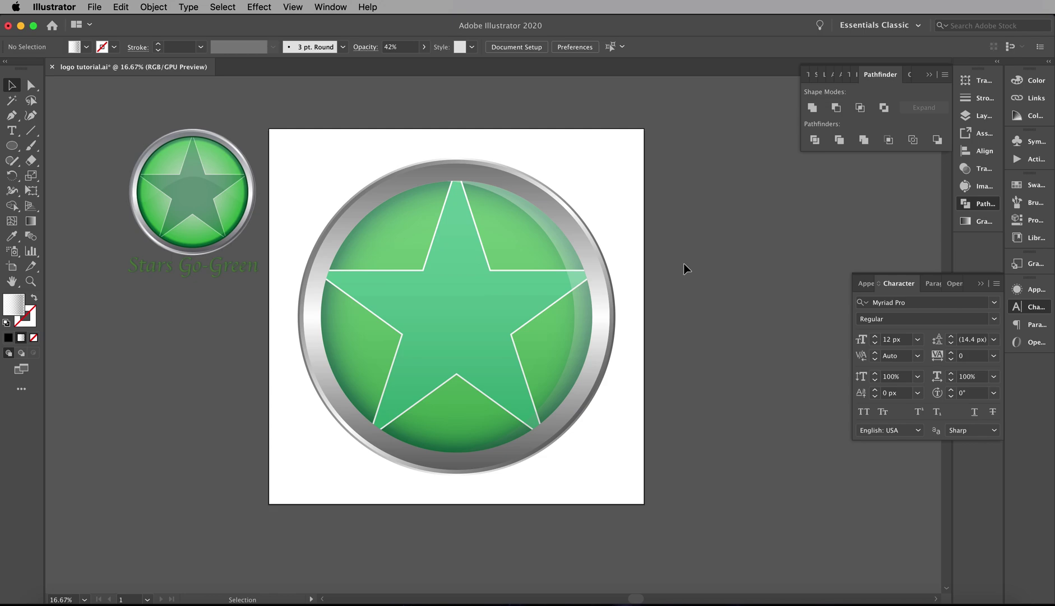
# Step: Scale the crescent down slightly and reposition it just inside the upper-right rim of the green disc
pyautogui.moveTo(575, 277); pyautogui.dragTo(570, 276)
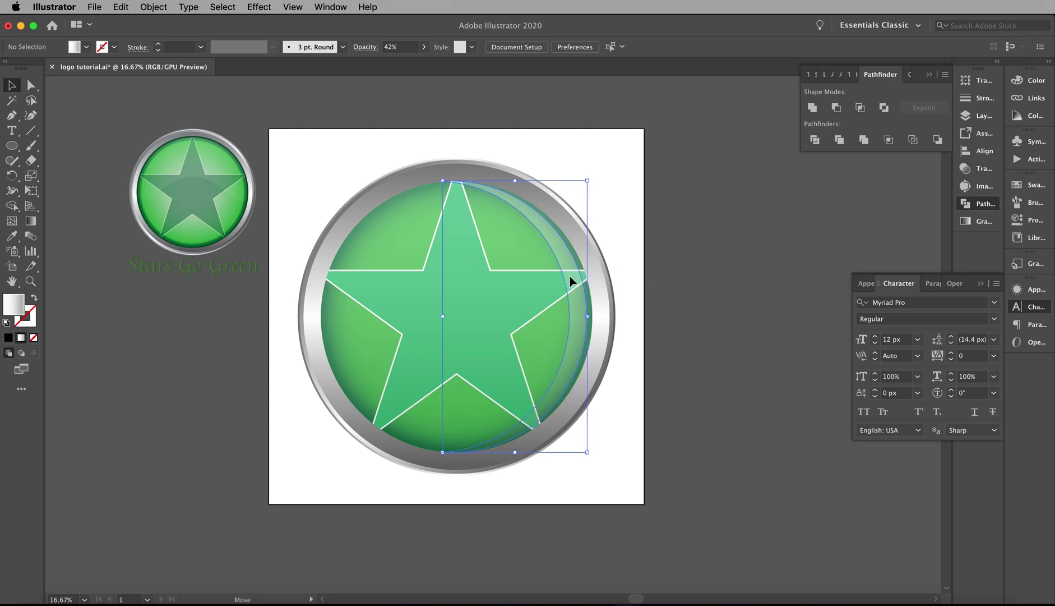
pyautogui.moveTo(587, 181); pyautogui.dragTo(582, 187)
pyautogui.moveTo(549, 264); pyautogui.dragTo(557, 252)
pyautogui.click(627, 233)
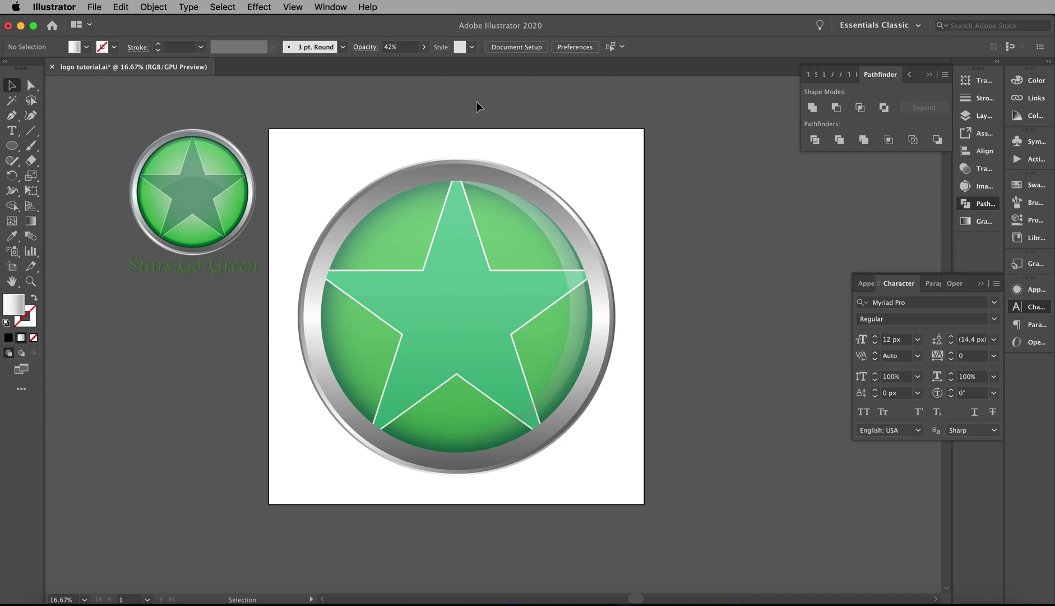
# Step: Lower the opacity of the crescent highlight to 35%
pyautogui.click(424, 48)
pyautogui.click(551, 233)
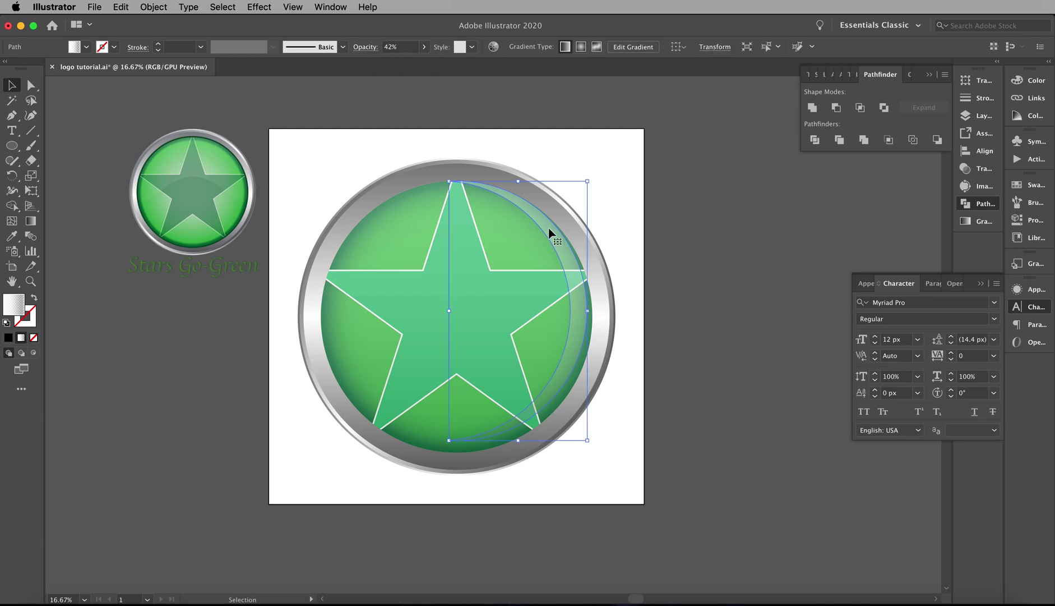
pyautogui.click(424, 47)
pyautogui.moveTo(396, 63); pyautogui.dragTo(393, 66)
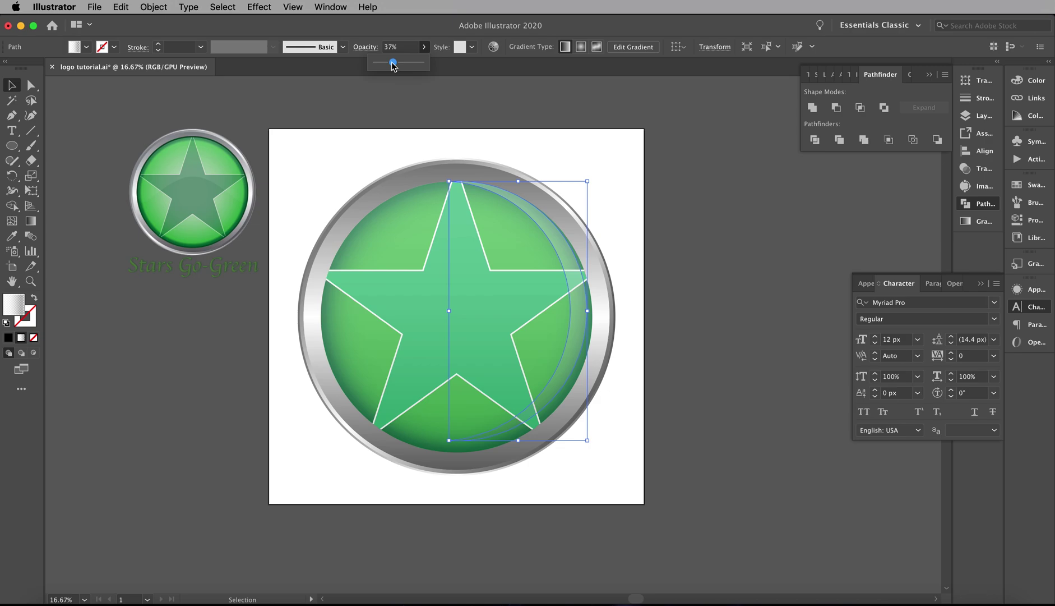
pyautogui.moveTo(393, 66); pyautogui.dragTo(392, 66)
pyautogui.click(446, 108)
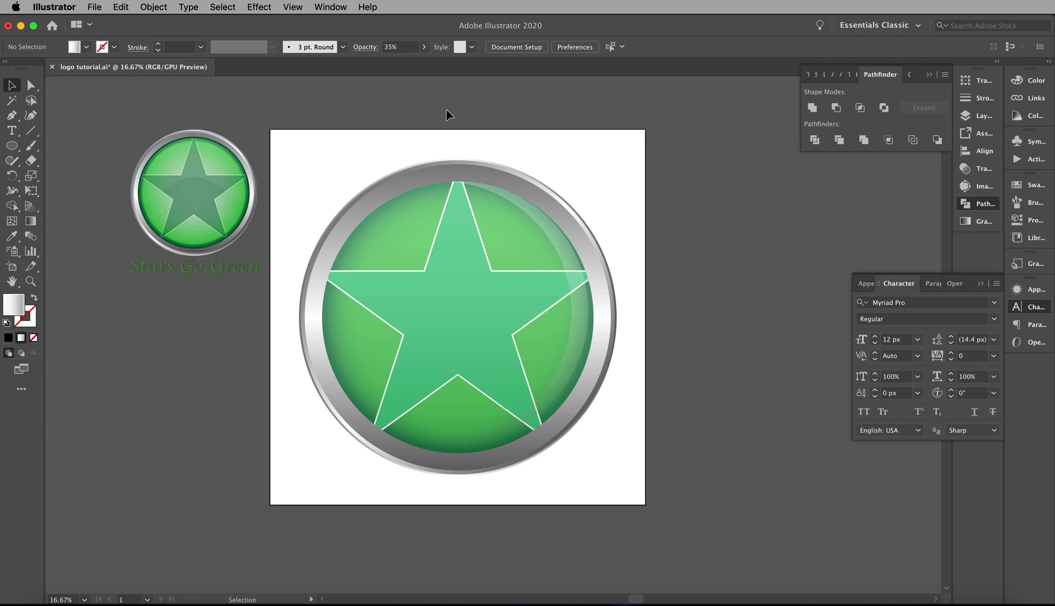
# Step: Select the overlay ellipse beneath the crescent, paste a copy in front, and move that copy to the right of the badge
pyautogui.click(968, 115)
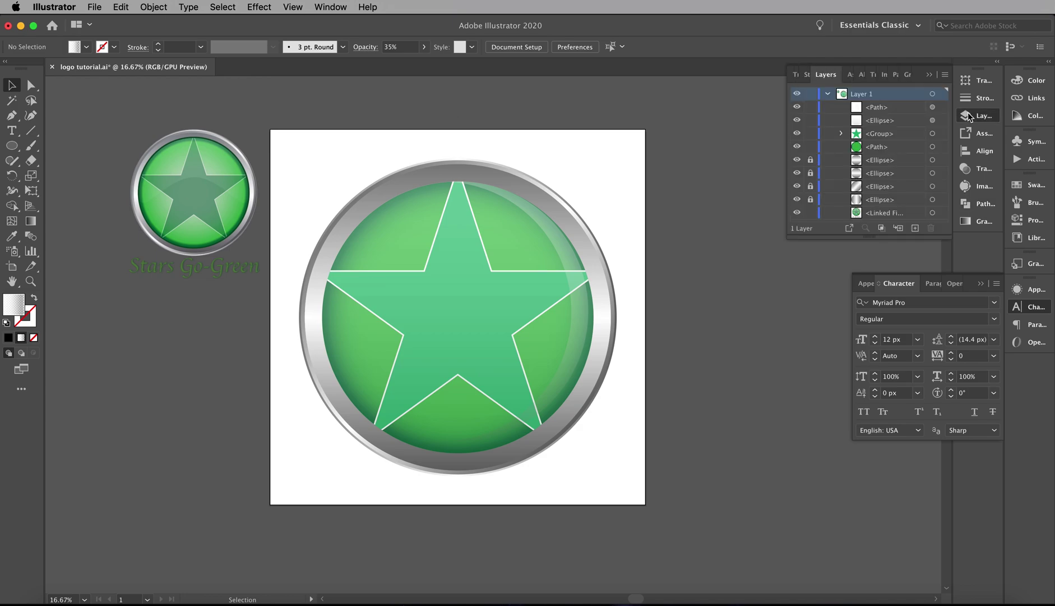
pyautogui.click(910, 122)
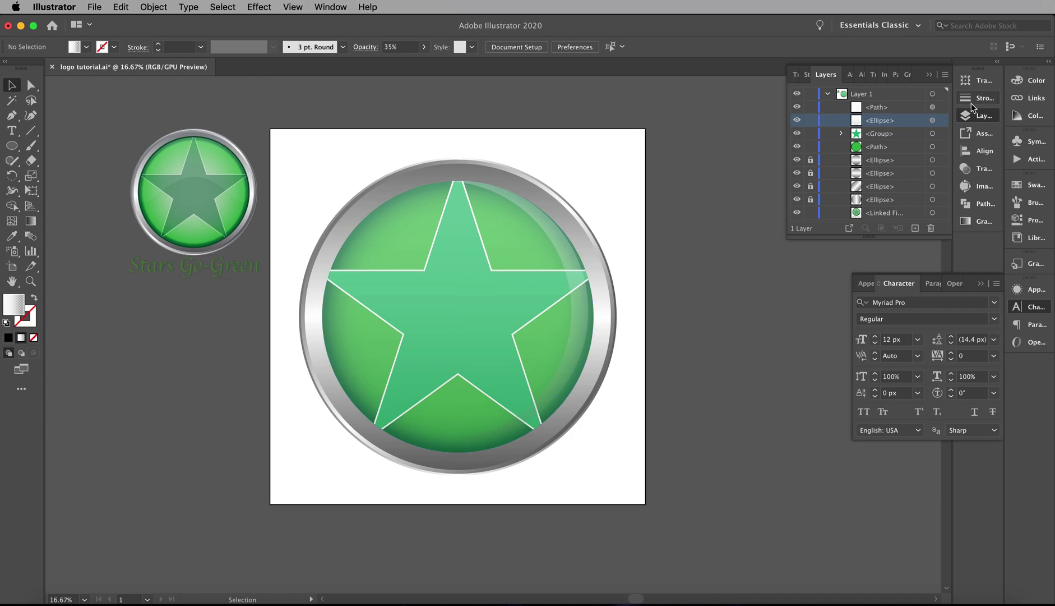
pyautogui.click(932, 120)
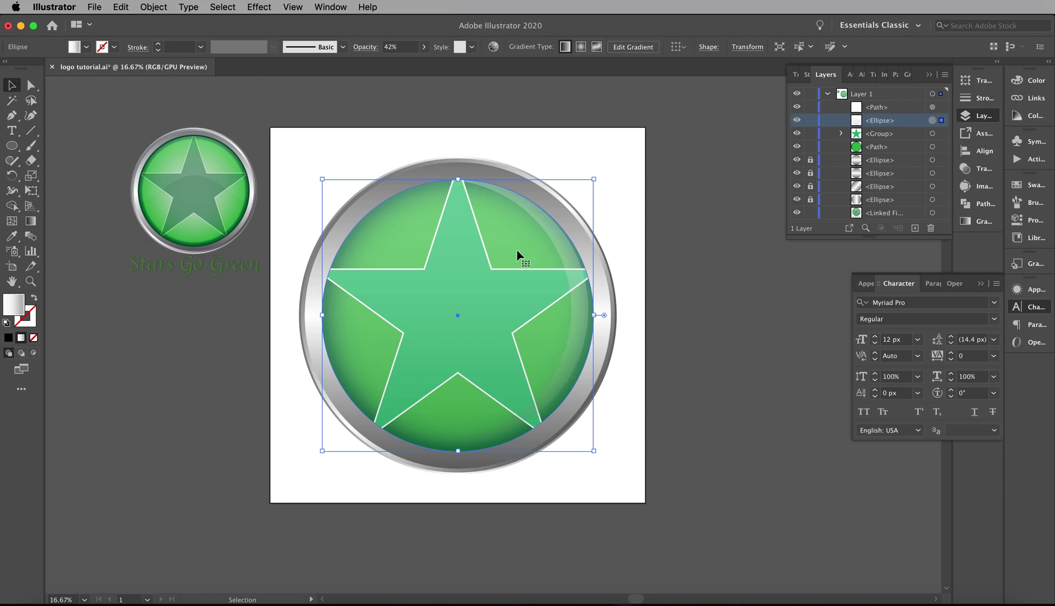
pyautogui.hscroll(5, 515, 256)
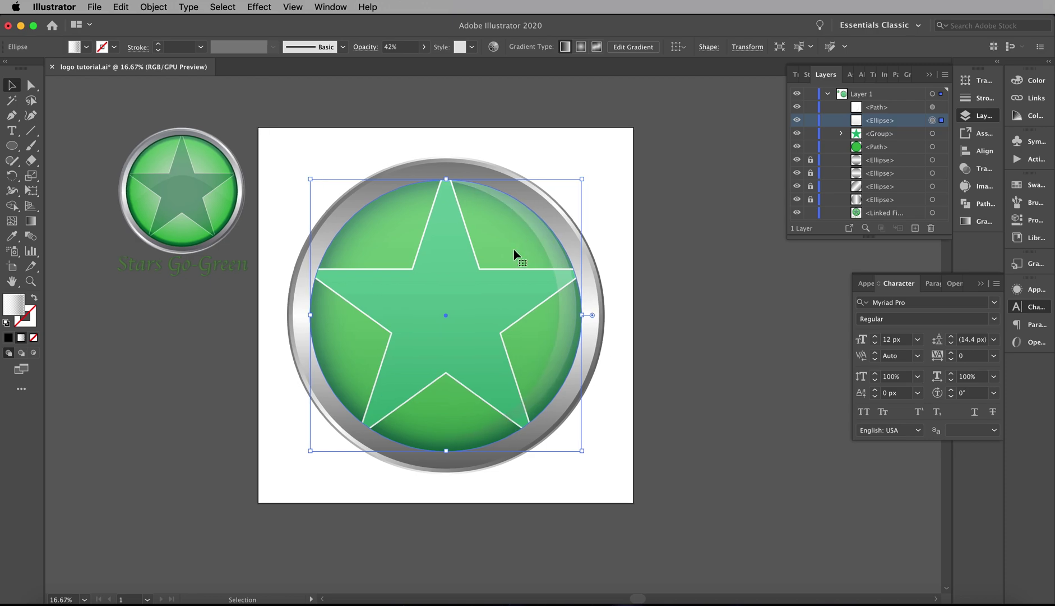
pyautogui.press('a')
pyautogui.press('super')
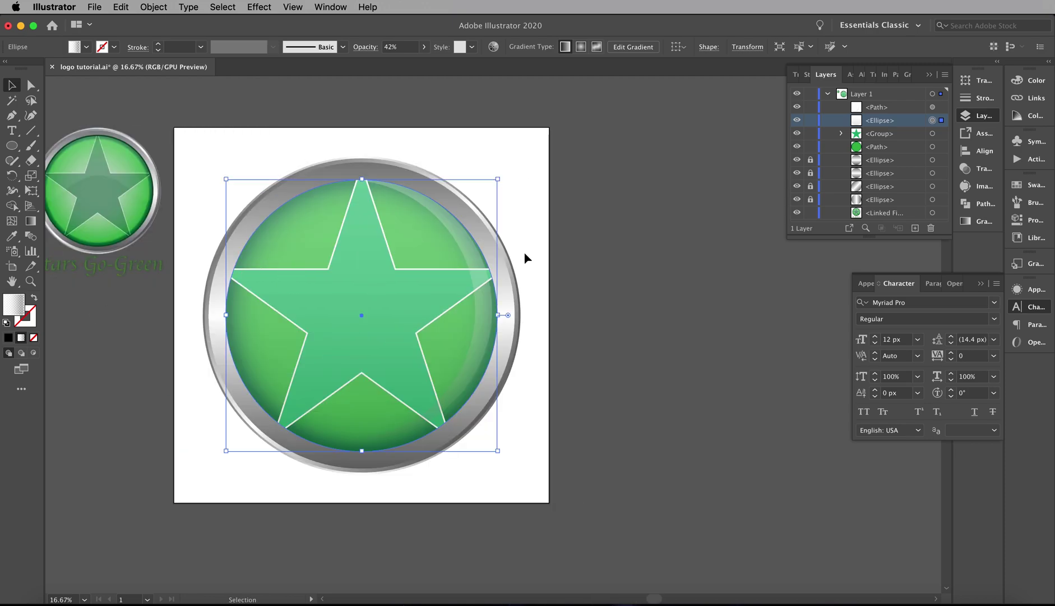
pyautogui.press('super+f')
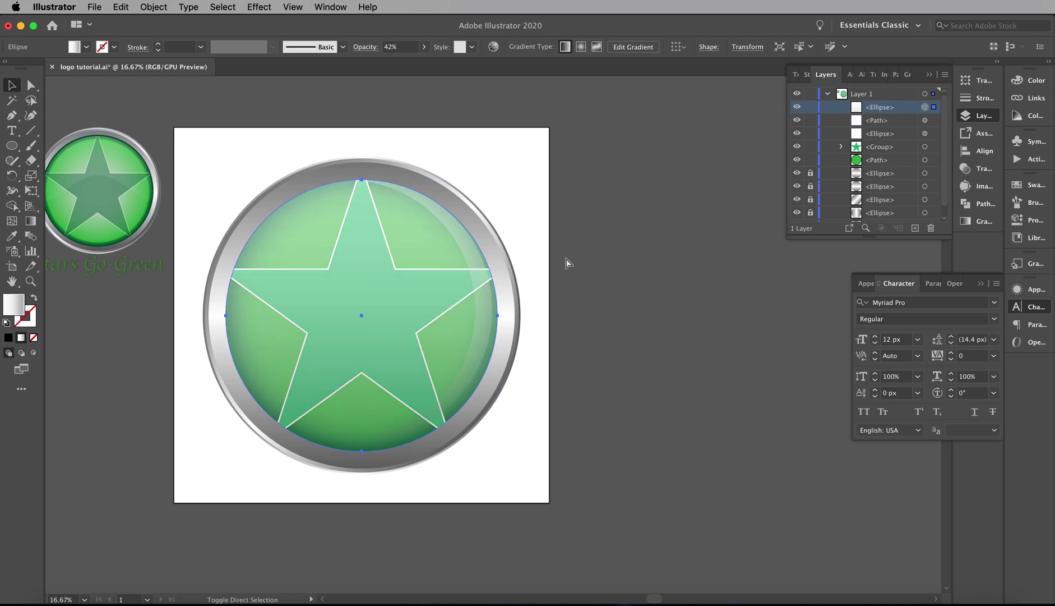
pyautogui.moveTo(381, 283); pyautogui.dragTo(681, 277)
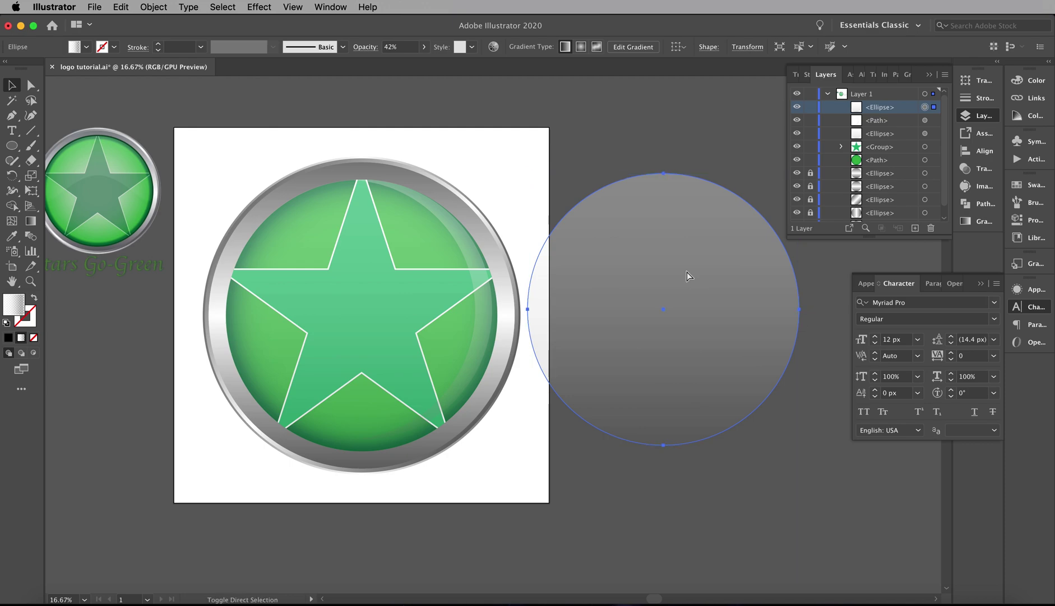
# Step: Paste another copy of the overlay ellipse in front, enlarge it, and offset it up and to the right of the copy beside the badge
pyautogui.press('super+f')
pyautogui.moveTo(692, 275); pyautogui.dragTo(686, 257)
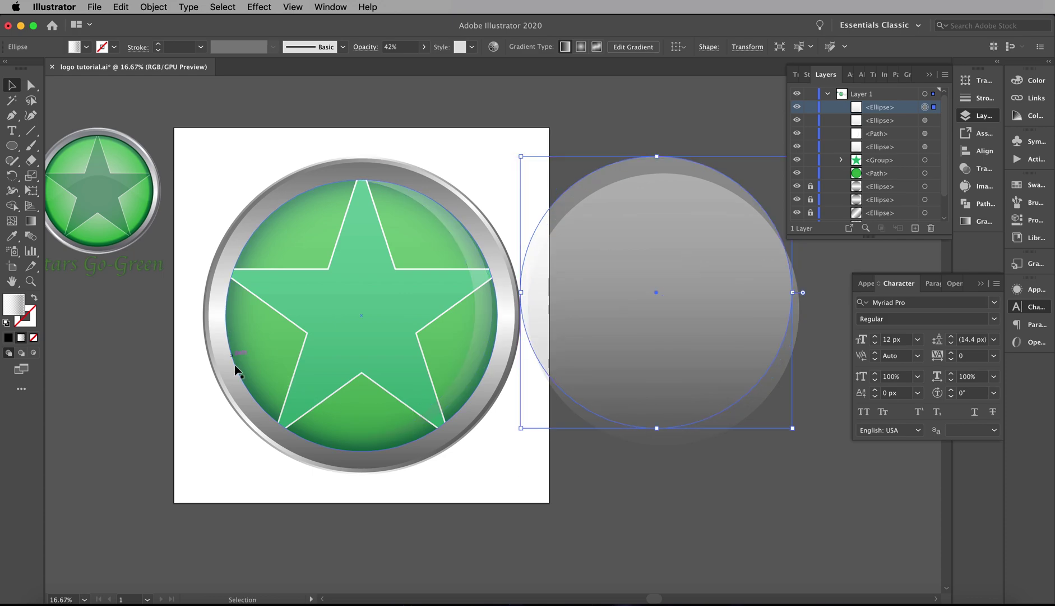
pyautogui.moveTo(675, 352)
pyautogui.mouseDown()
pyautogui.moveTo(662, 356)
pyautogui.moveTo(686, 348)
pyautogui.moveTo(690, 359)
pyautogui.mouseUp()
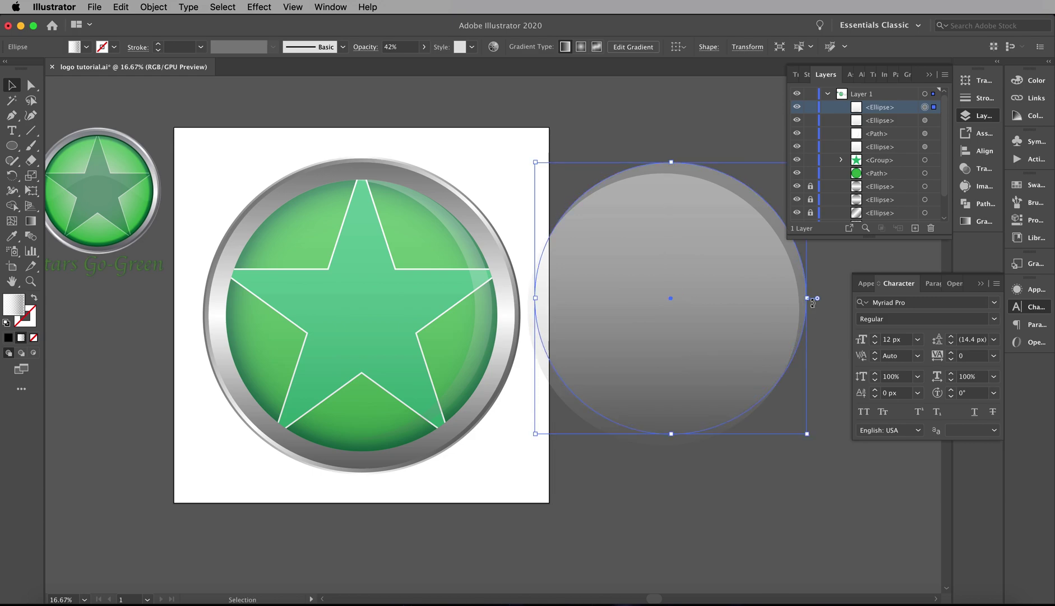
pyautogui.moveTo(808, 299); pyautogui.dragTo(842, 298)
pyautogui.moveTo(763, 330); pyautogui.dragTo(763, 318)
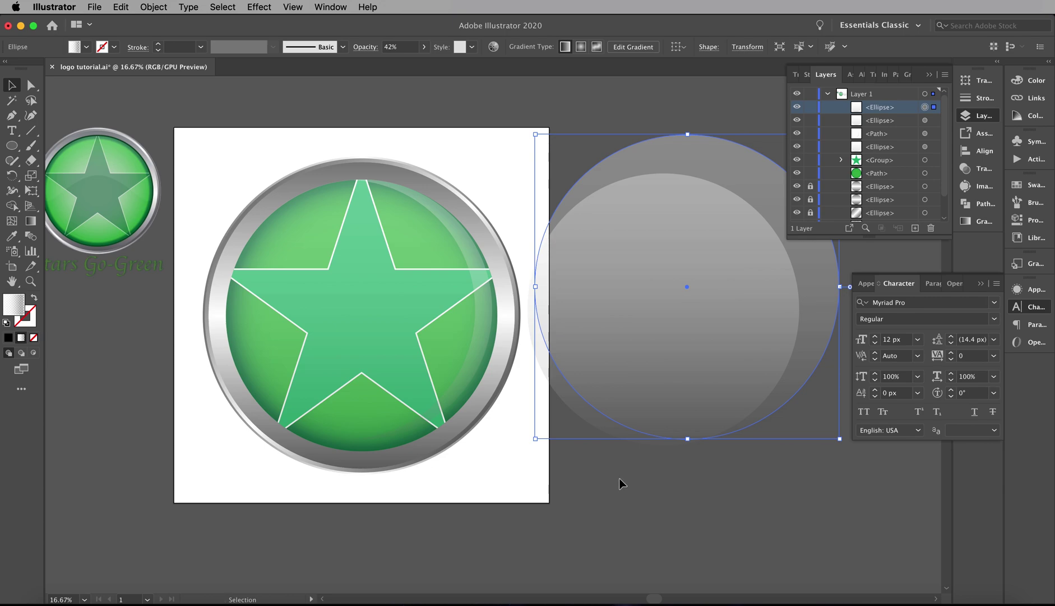
# Step: Subtract the larger front ellipse from the ellipse beneath it with Minus Front to form a lower-left crescent
pyautogui.keyDown('shift'); pyautogui.click(635, 396); pyautogui.keyUp('shift')
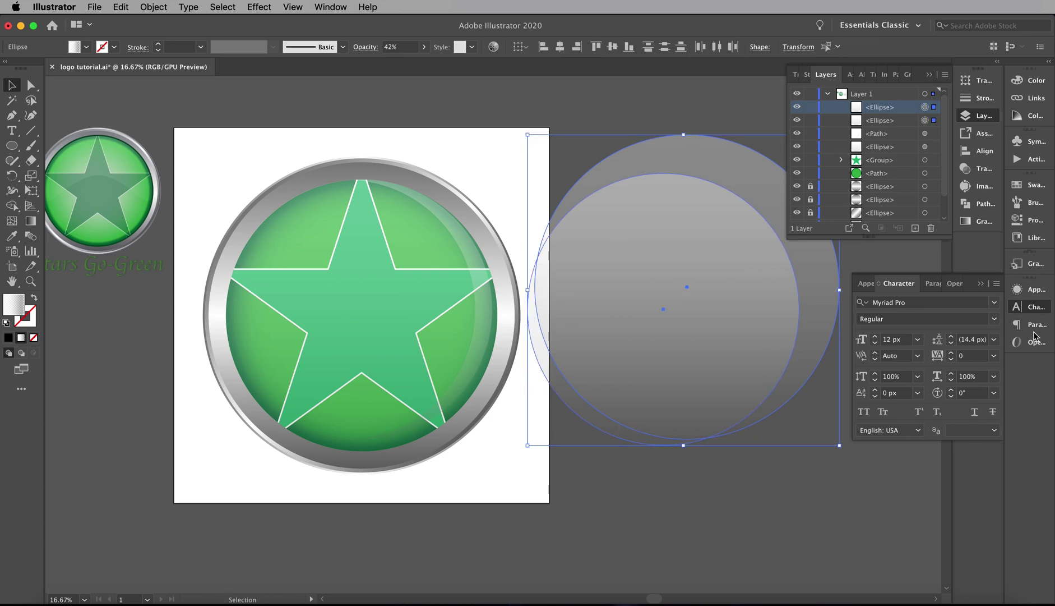
pyautogui.click(976, 203)
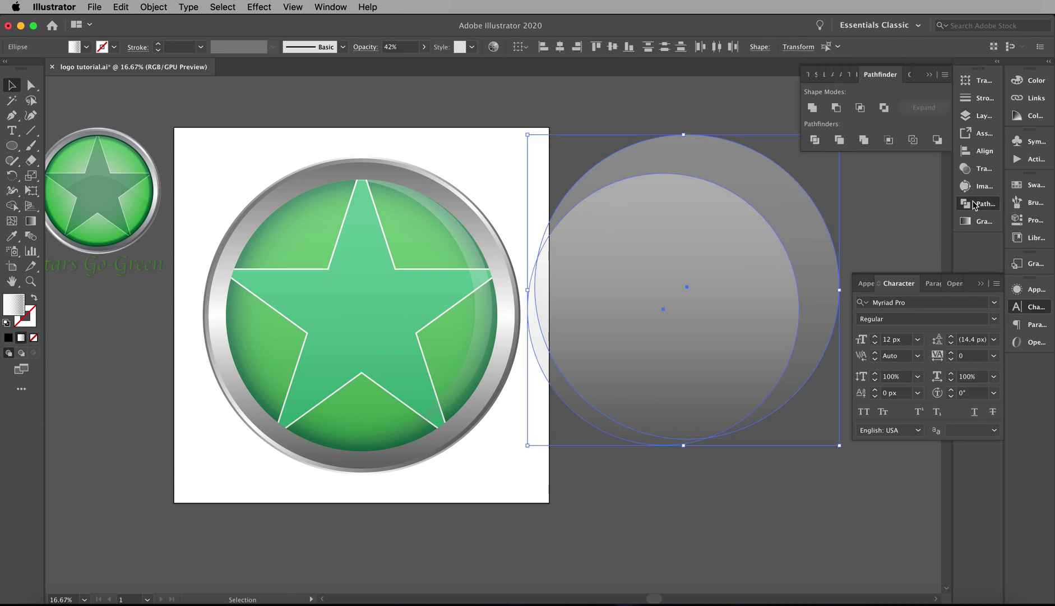
pyautogui.click(837, 107)
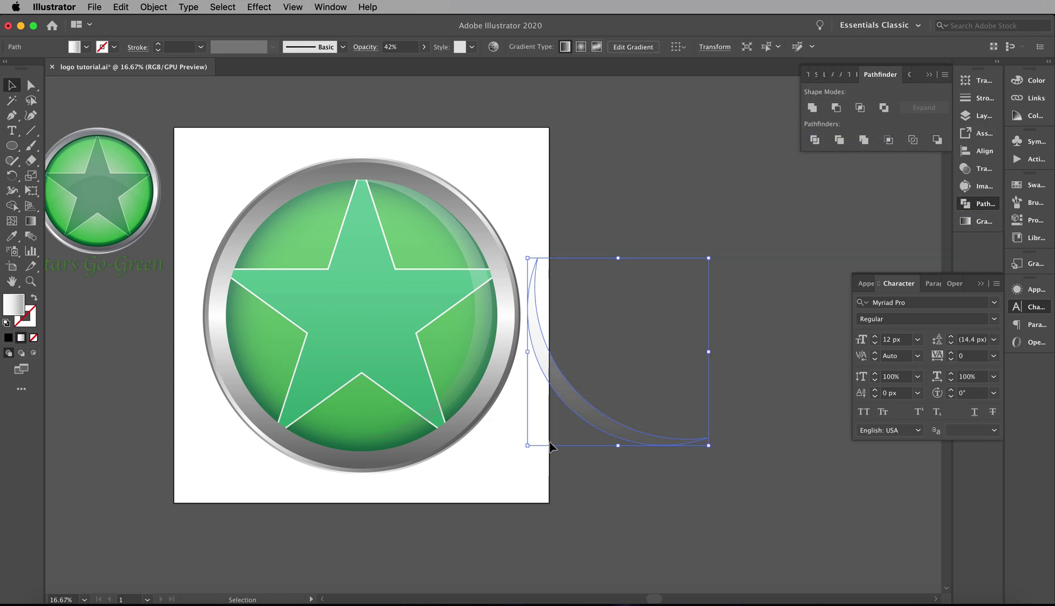
# Step: Move the new crescent onto the badge so it follows the lower-left inner edge of the green disc
pyautogui.moveTo(584, 418); pyautogui.dragTo(286, 420)
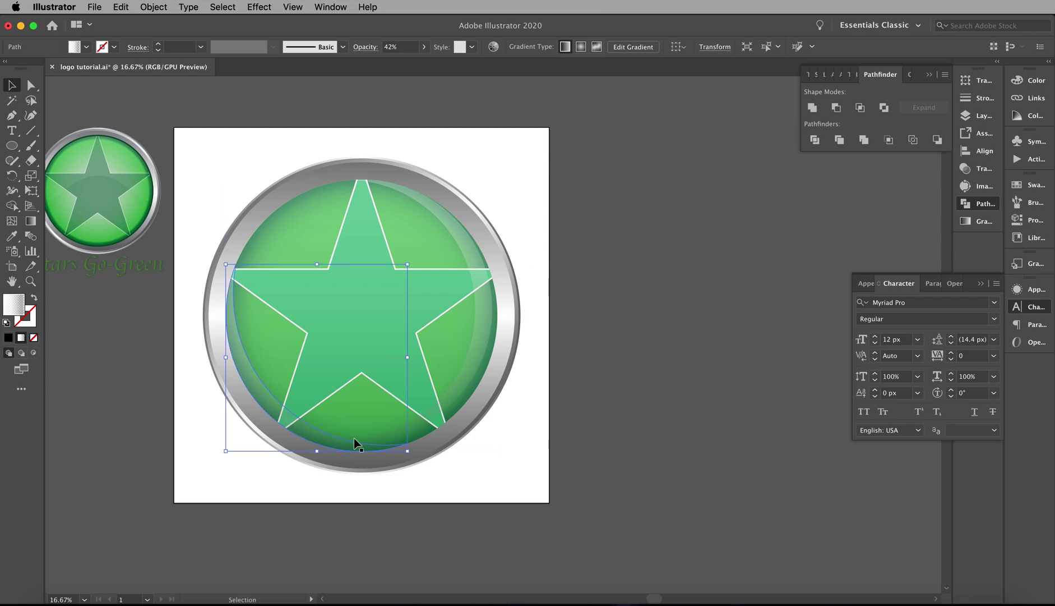
pyautogui.click(566, 450)
pyautogui.hscroll(-5, 568, 450)
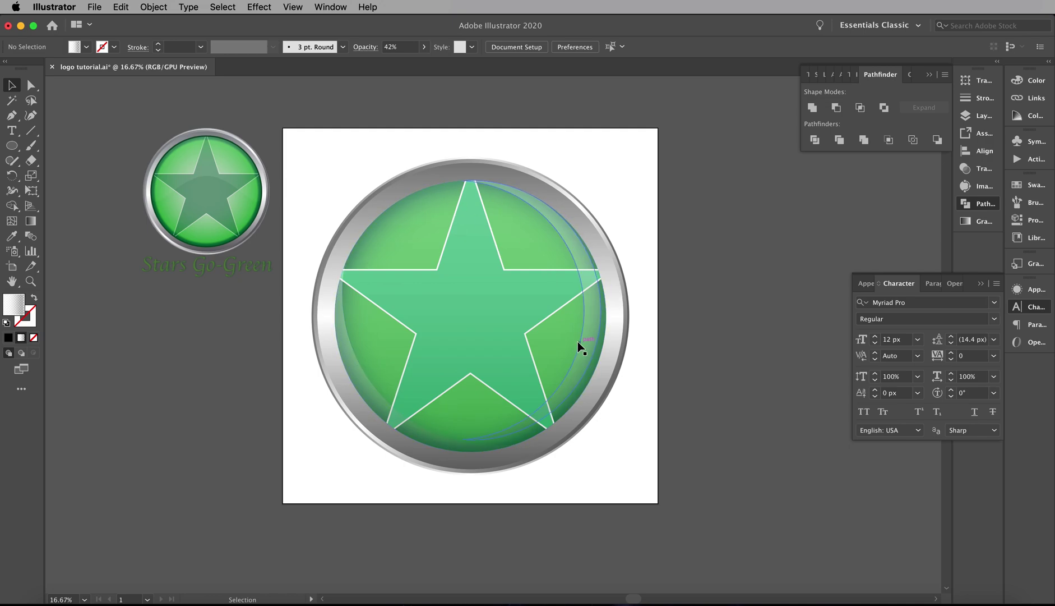
# Step: Angle the lower-left crescent's linear gradient from outside the badge's left side toward its lower right, placing the white stop near the lower-right end
pyautogui.click(352, 372)
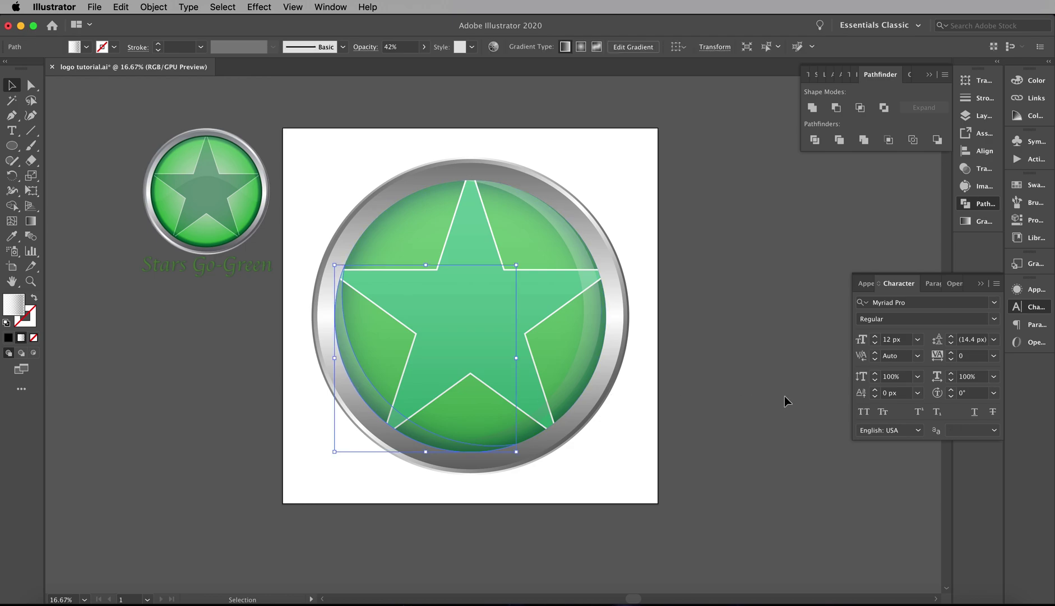
pyautogui.click(31, 223)
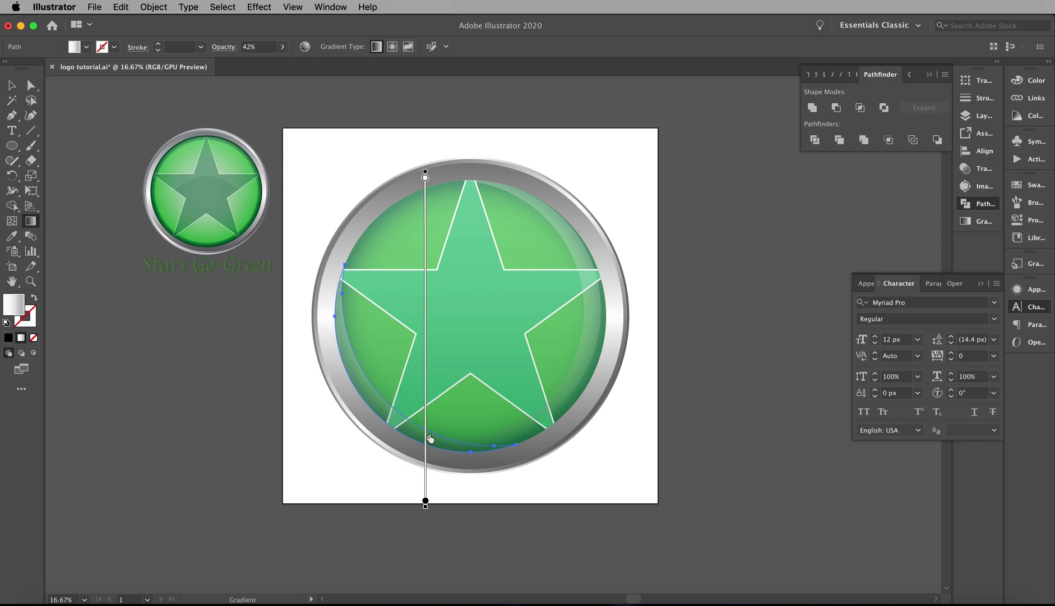
pyautogui.moveTo(429, 442)
pyautogui.mouseDown()
pyautogui.moveTo(429, 385)
pyautogui.moveTo(429, 439)
pyautogui.mouseUp()
pyautogui.moveTo(426, 507)
pyautogui.mouseDown()
pyautogui.moveTo(391, 499)
pyautogui.moveTo(268, 411)
pyautogui.moveTo(240, 373)
pyautogui.mouseUp()
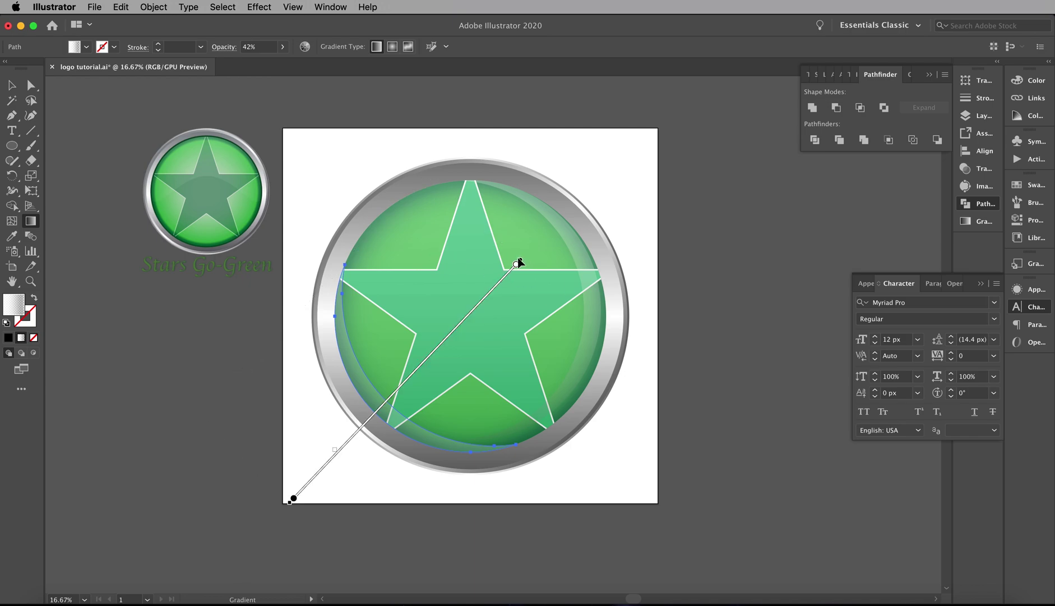
pyautogui.moveTo(520, 263)
pyautogui.mouseDown()
pyautogui.moveTo(431, 349)
pyautogui.moveTo(504, 277)
pyautogui.moveTo(460, 323)
pyautogui.mouseUp()
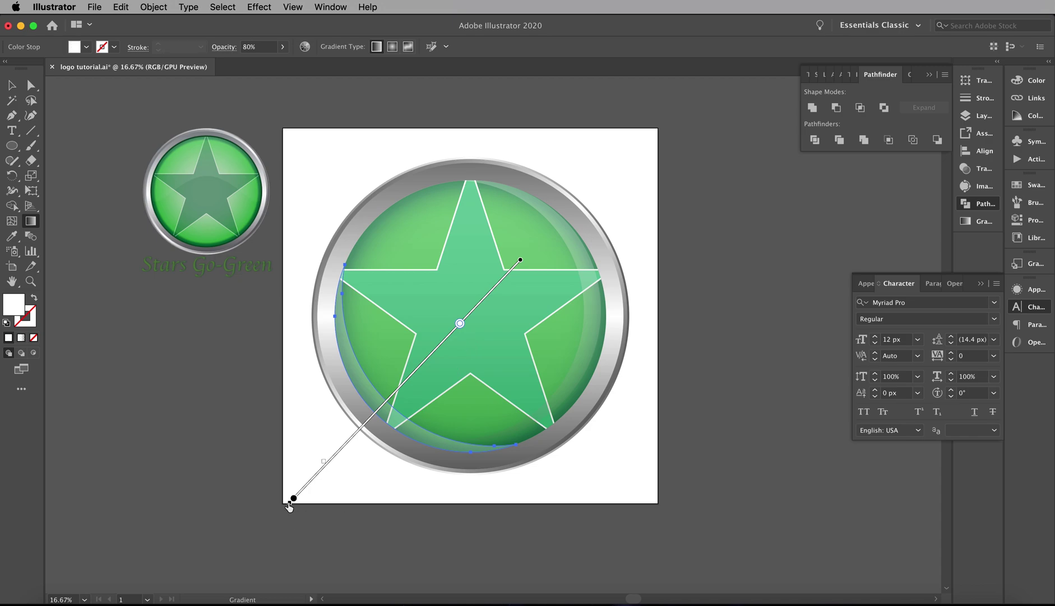
pyautogui.moveTo(287, 498)
pyautogui.mouseDown()
pyautogui.moveTo(203, 349)
pyautogui.moveTo(233, 294)
pyautogui.mouseUp()
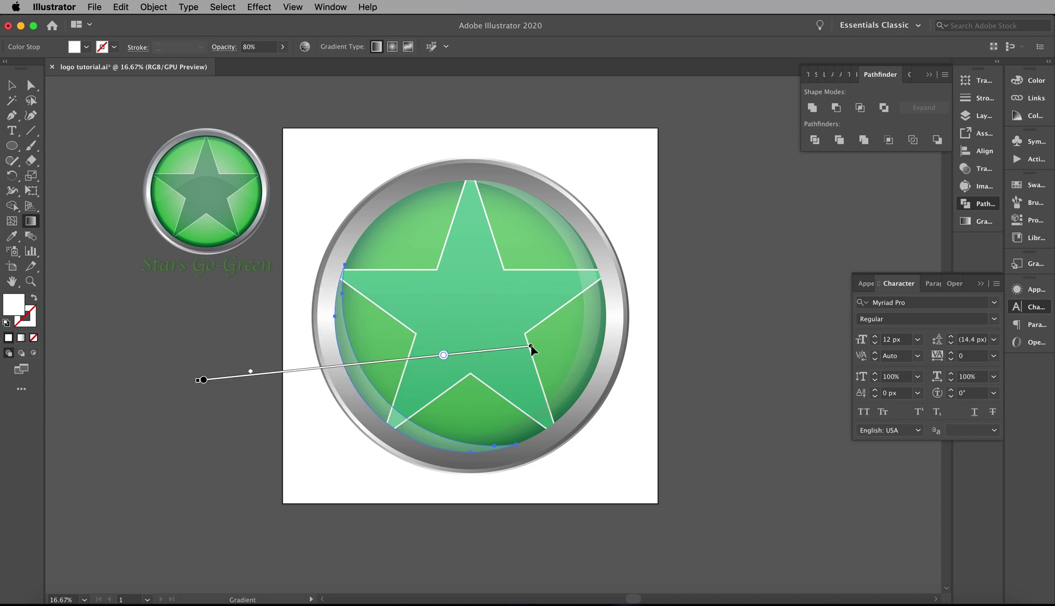
pyautogui.moveTo(444, 354)
pyautogui.mouseDown()
pyautogui.moveTo(389, 358)
pyautogui.moveTo(515, 365)
pyautogui.mouseUp()
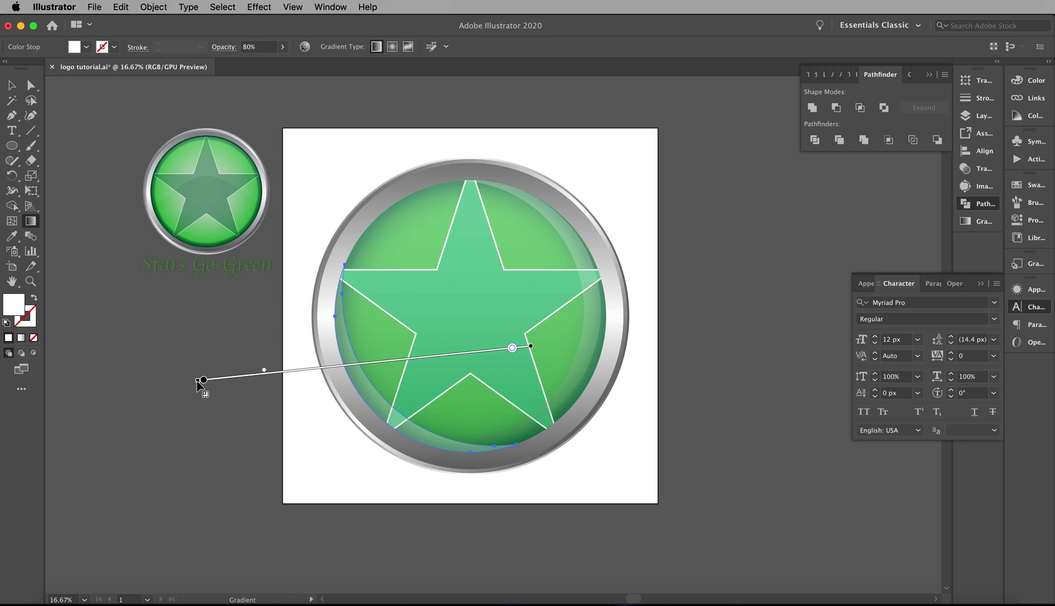
pyautogui.moveTo(194, 380)
pyautogui.mouseDown()
pyautogui.moveTo(208, 246)
pyautogui.moveTo(212, 256)
pyautogui.mouseUp()
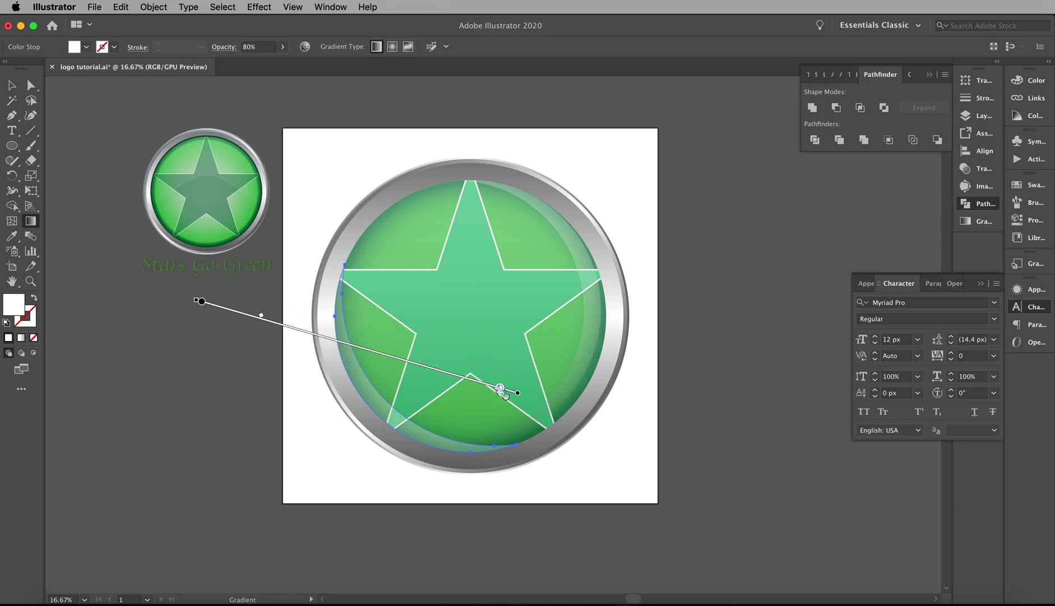
pyautogui.moveTo(500, 388)
pyautogui.mouseDown()
pyautogui.moveTo(384, 354)
pyautogui.moveTo(510, 391)
pyautogui.mouseUp()
pyautogui.moveTo(263, 316); pyautogui.dragTo(311, 336)
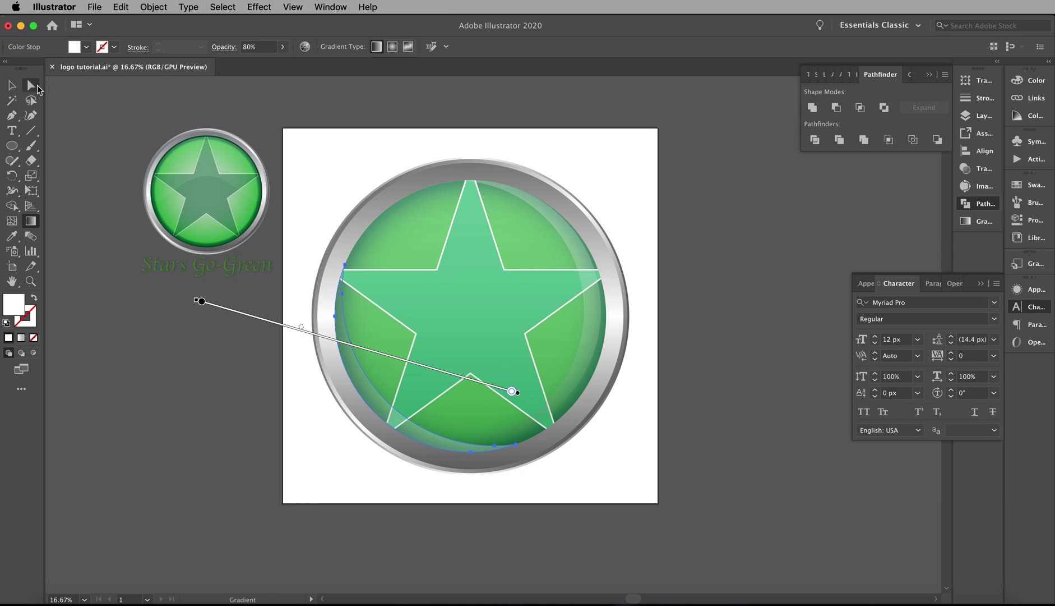
pyautogui.click(15, 93)
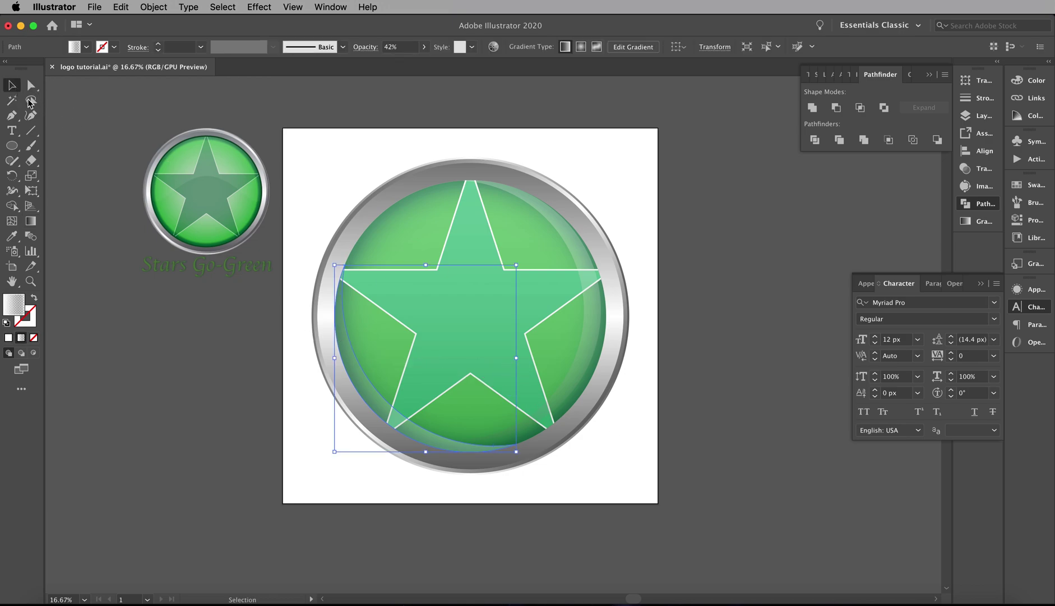
pyautogui.click(69, 138)
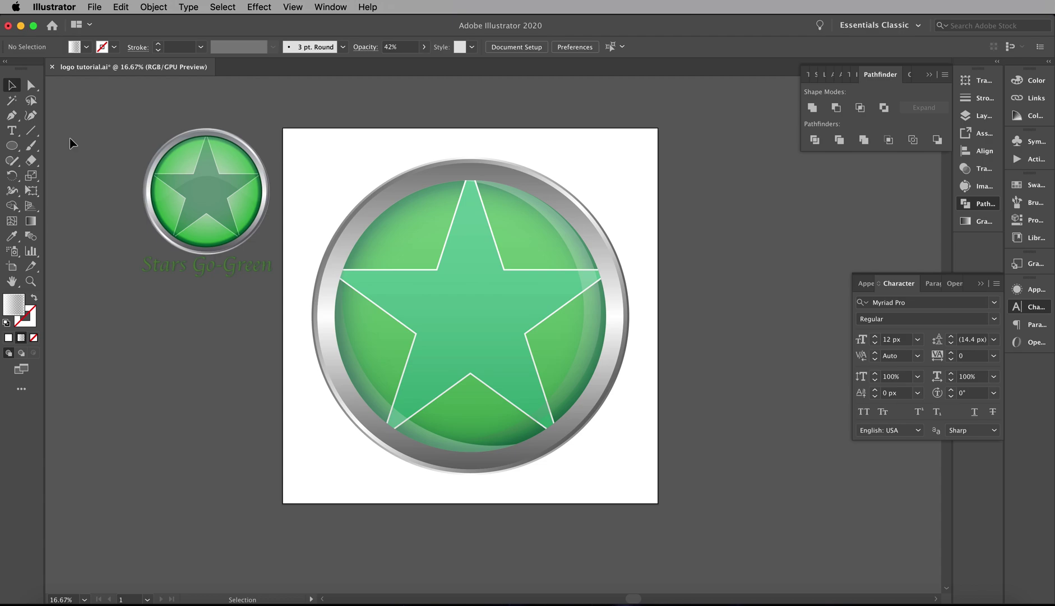
# Step: Lower the opacity of the lower-left crescent to 27%
pyautogui.click(434, 444)
pyautogui.click(424, 47)
pyautogui.moveTo(400, 63); pyautogui.dragTo(387, 64)
pyautogui.click(361, 100)
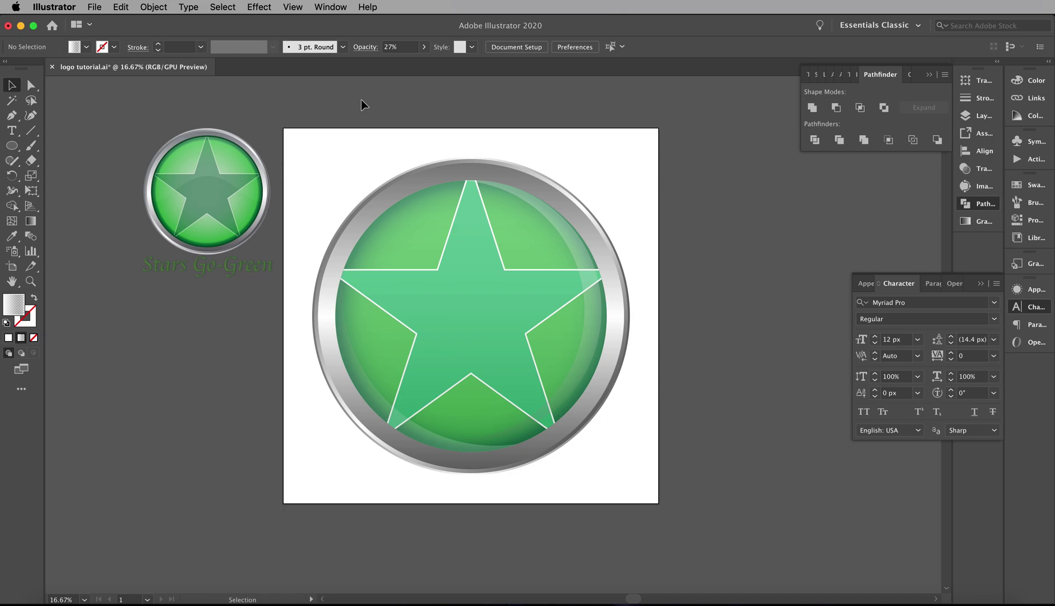
# Step: Draw a narrow upright ellipse about 65 × 154 px on the upper-left part of the green disc and fill it white
pyautogui.click(12, 146)
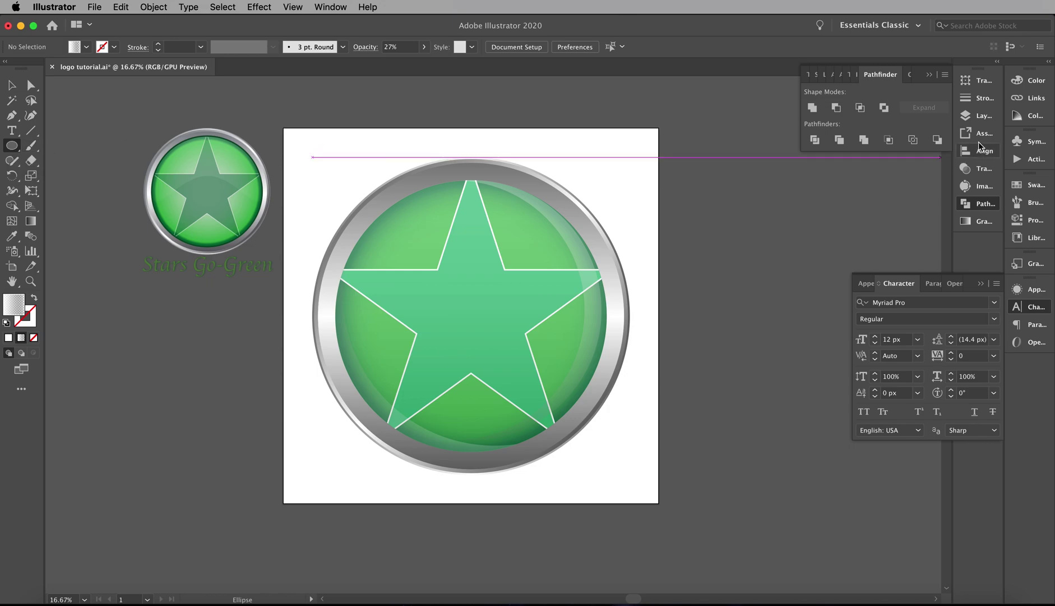
pyautogui.click(978, 117)
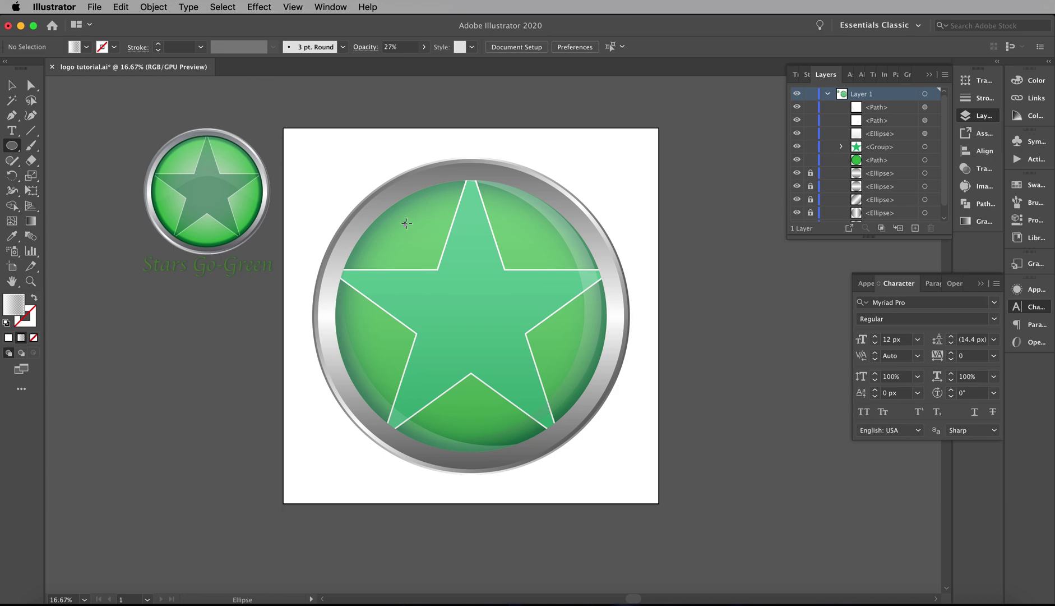
pyautogui.moveTo(406, 222); pyautogui.dragTo(418, 251)
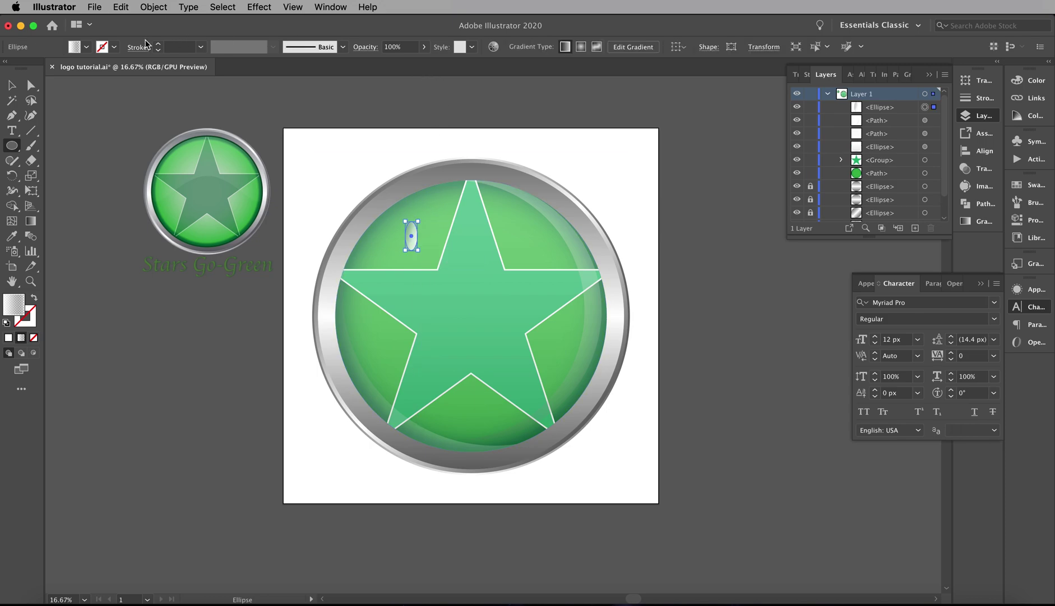
pyautogui.click(88, 46)
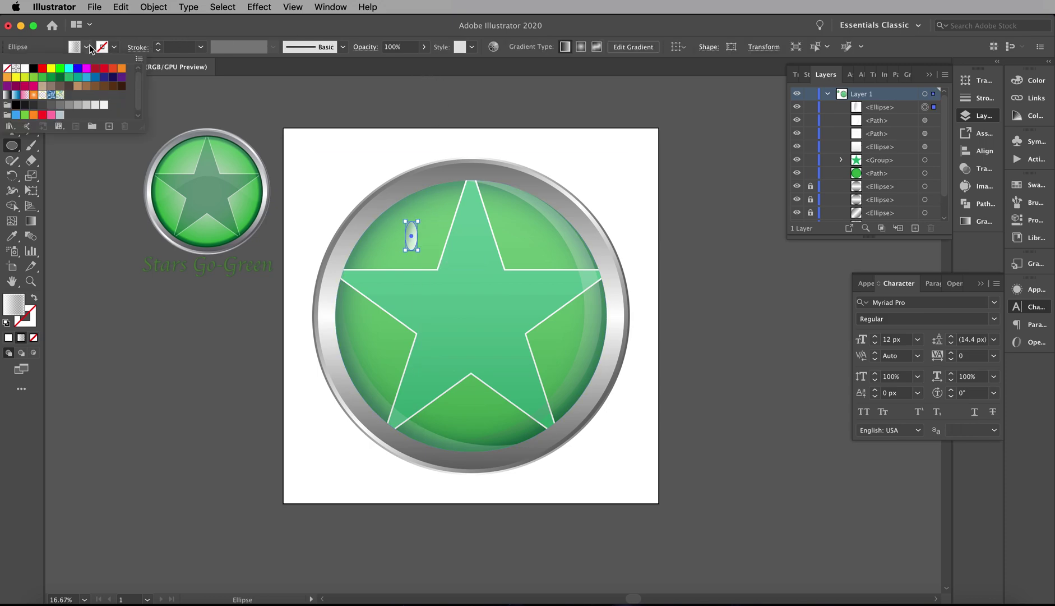
pyautogui.click(24, 68)
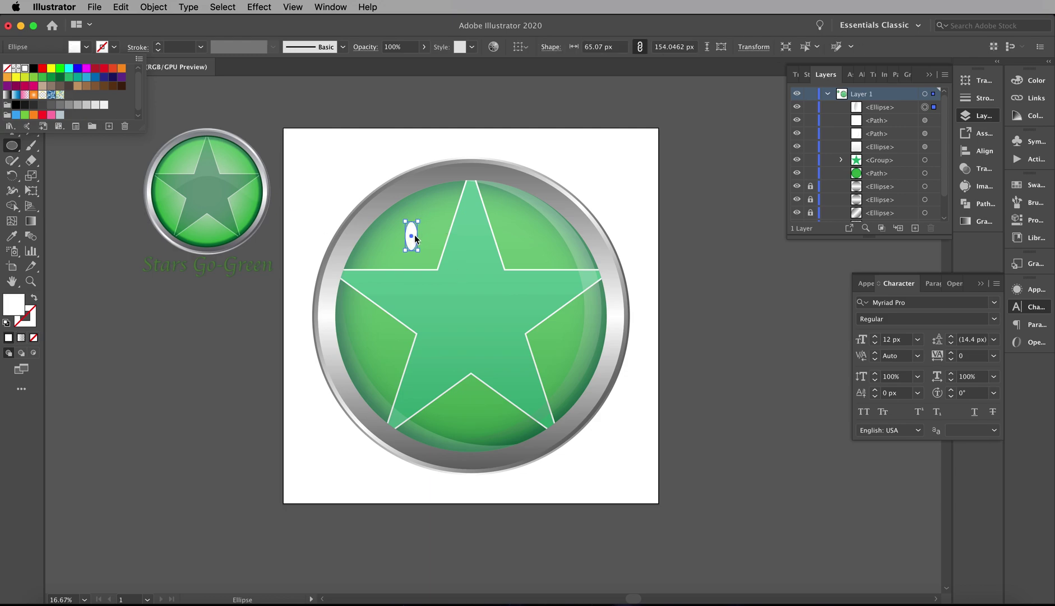
pyautogui.click(413, 242)
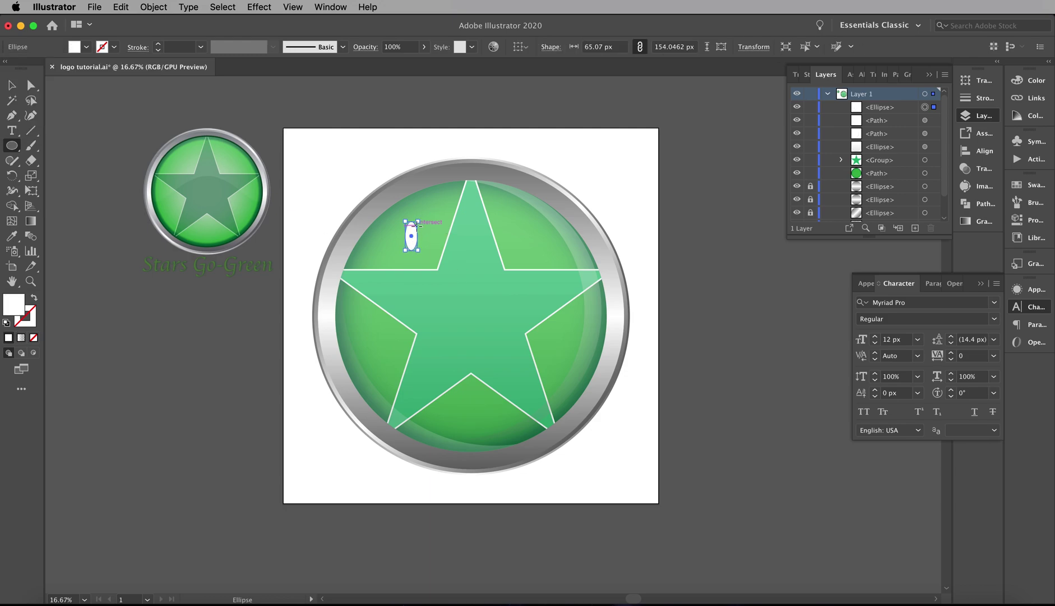
# Step: Rotate the white ellipse clockwise to follow the disc's curve and move it closer to the upper-left rim
pyautogui.scroll(3, 440, 232)
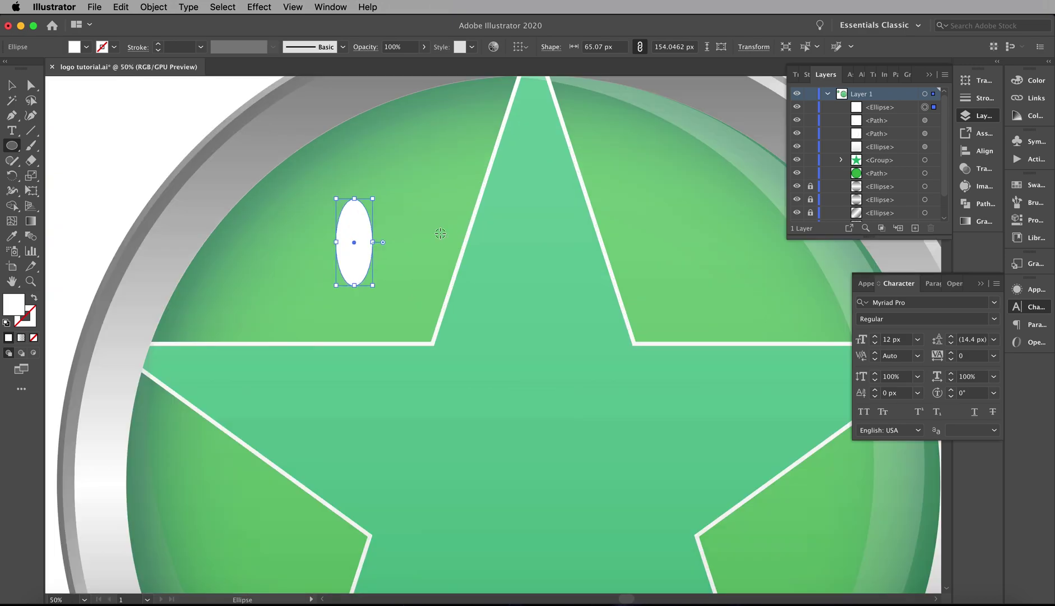
pyautogui.moveTo(376, 195); pyautogui.dragTo(380, 232)
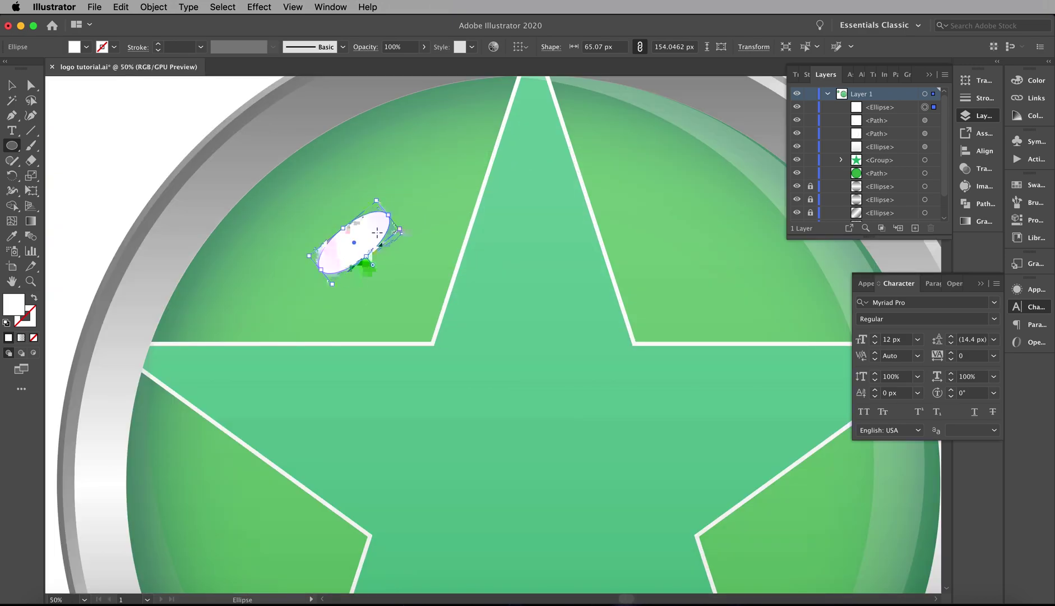
pyautogui.click(11, 85)
pyautogui.moveTo(369, 240); pyautogui.dragTo(328, 234)
pyautogui.scroll(-5, 407, 240)
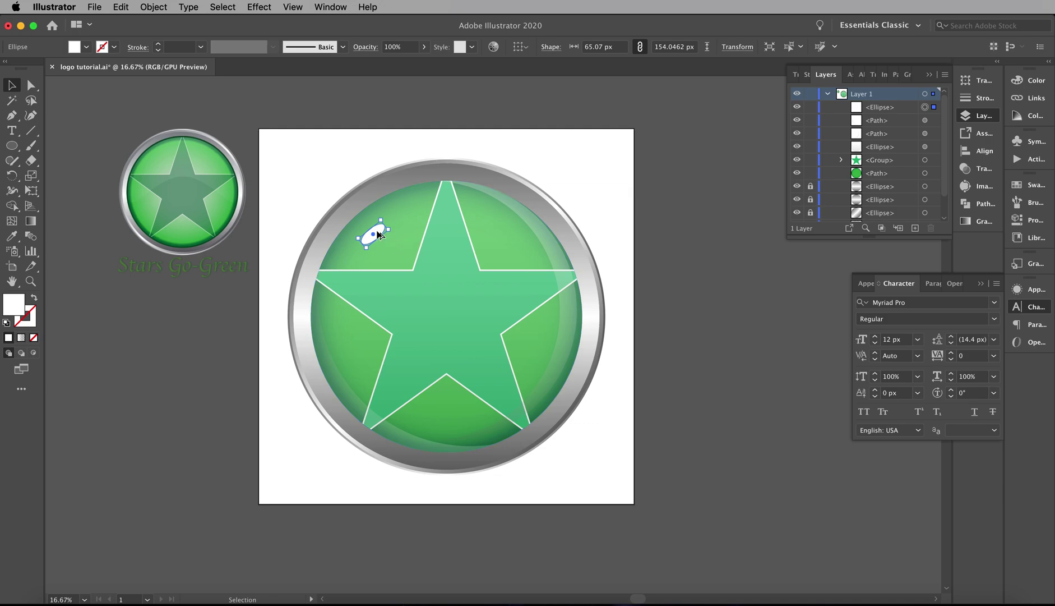
# Step: Duplicate the white ellipse to the disc's lower-right area and shrink the copy to about 23 × 102 px
pyautogui.moveTo(380, 234); pyautogui.dragTo(495, 377)
pyautogui.scroll(5, 542, 381)
pyautogui.scroll(-2, 499, 377)
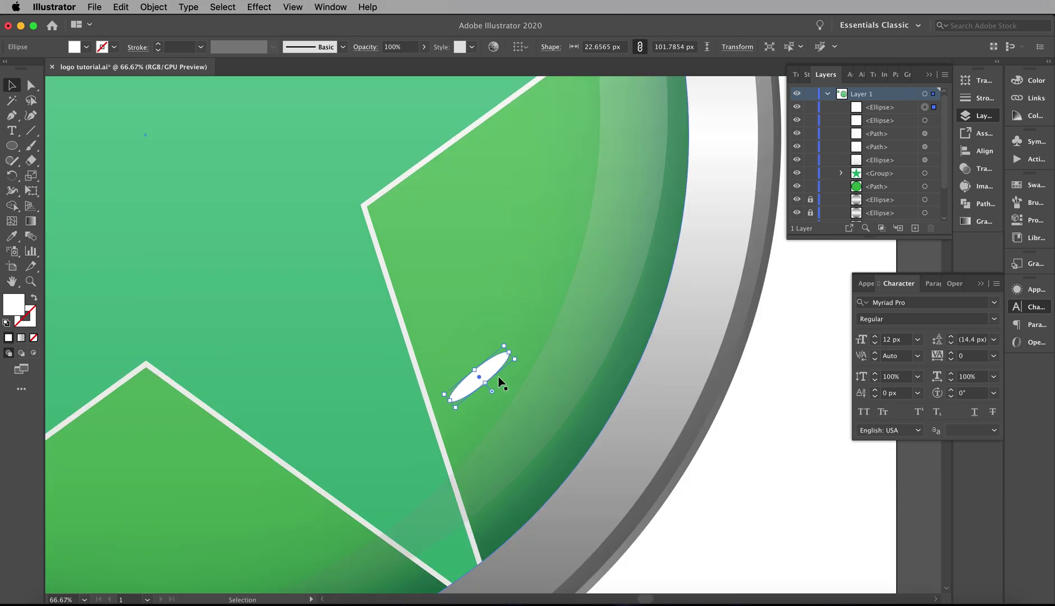
# Step: Apply a Gaussian Blur with a 67 px radius to the larger white ellipse on the disc's upper-left part
pyautogui.scroll(-1, 501, 383)
pyautogui.scroll(3, 501, 383)
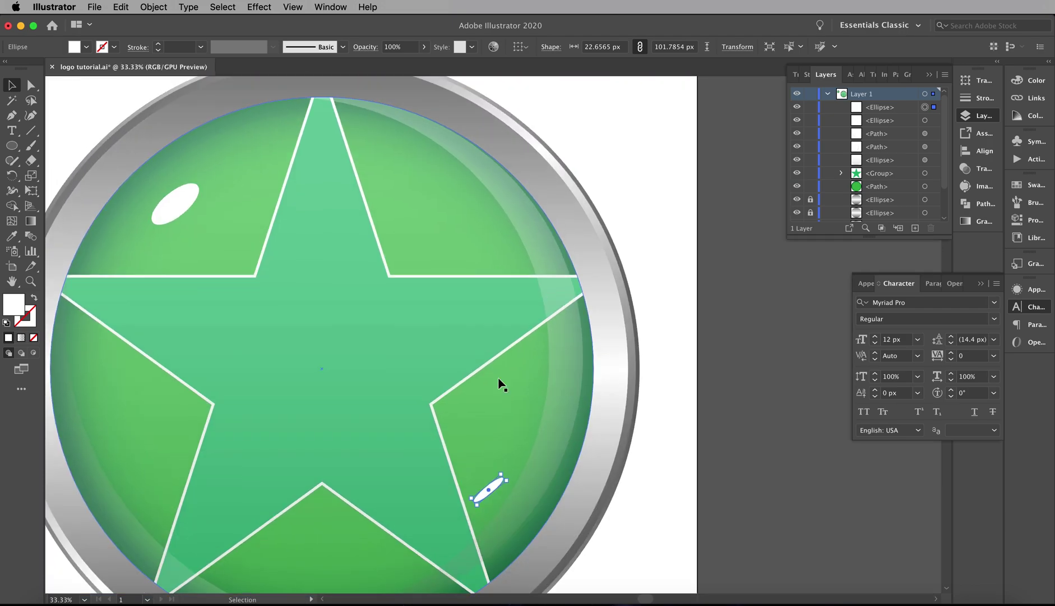
pyautogui.scroll(-3, 498, 378)
pyautogui.hscroll(-2, 498, 378)
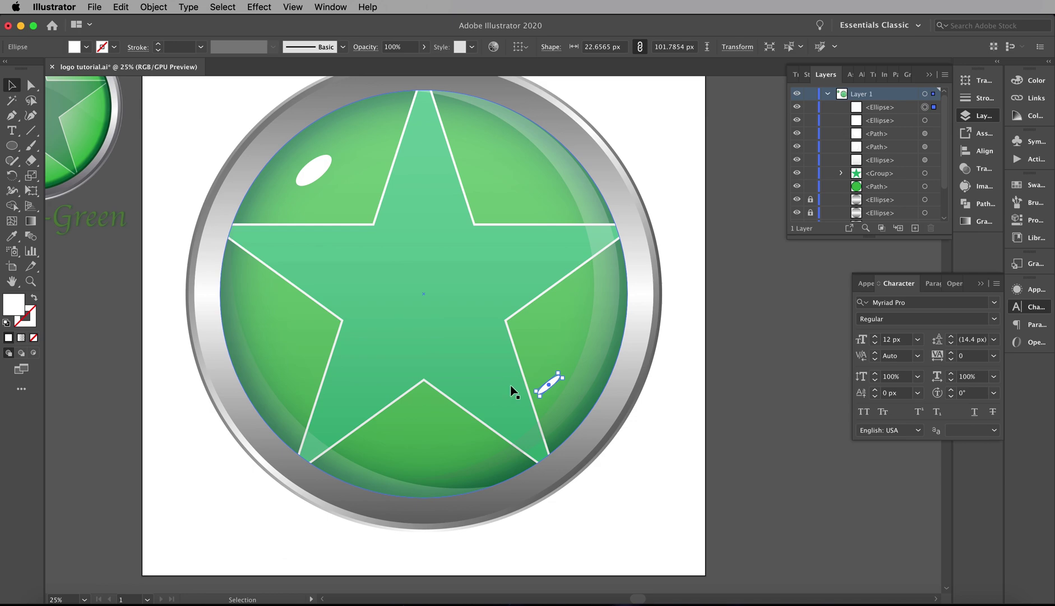
pyautogui.scroll(1, 511, 385)
pyautogui.scroll(-2, 511, 386)
pyautogui.scroll(1, 511, 387)
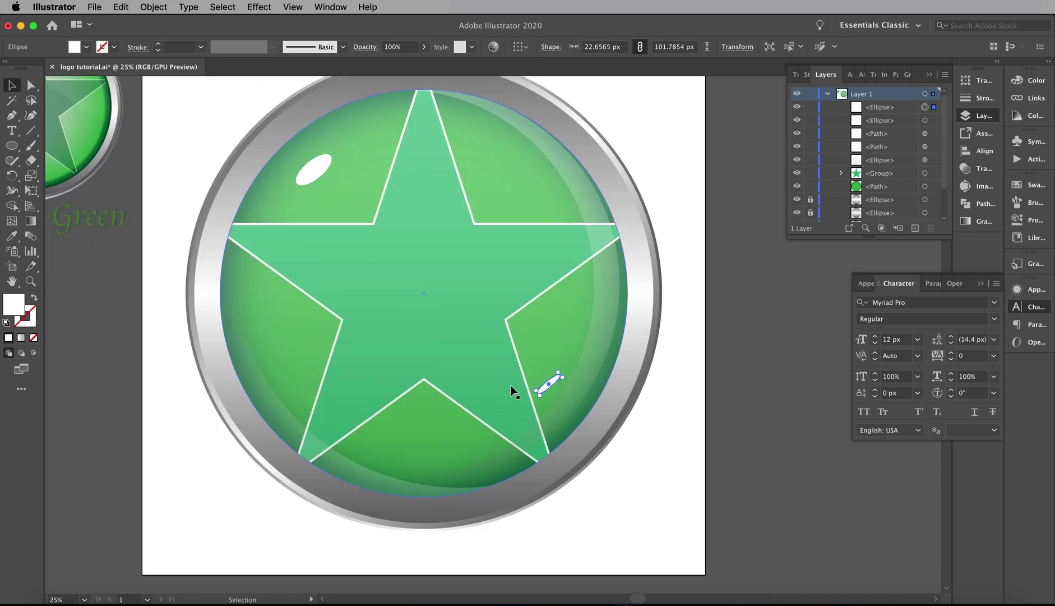
pyautogui.scroll(2, 511, 387)
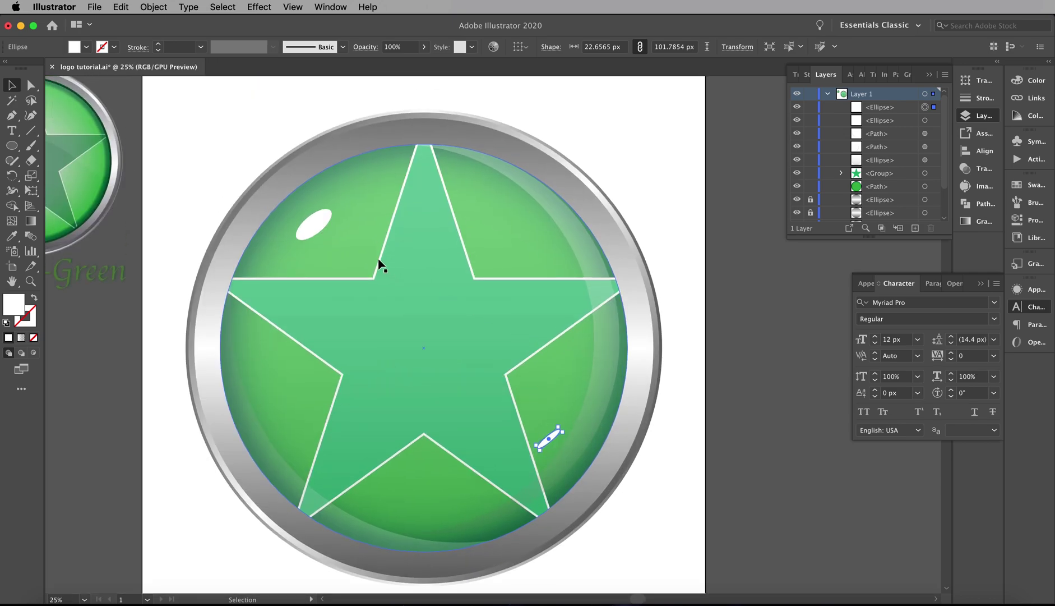
pyautogui.click(310, 225)
pyautogui.scroll(1, 413, 219)
pyautogui.hscroll(-1, 413, 219)
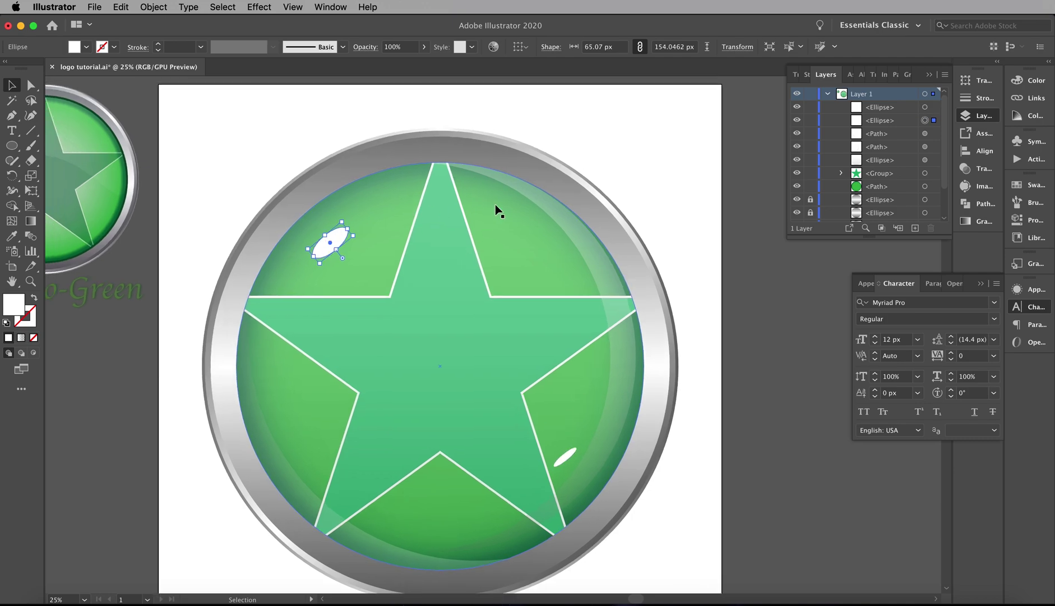
pyautogui.click(270, 11)
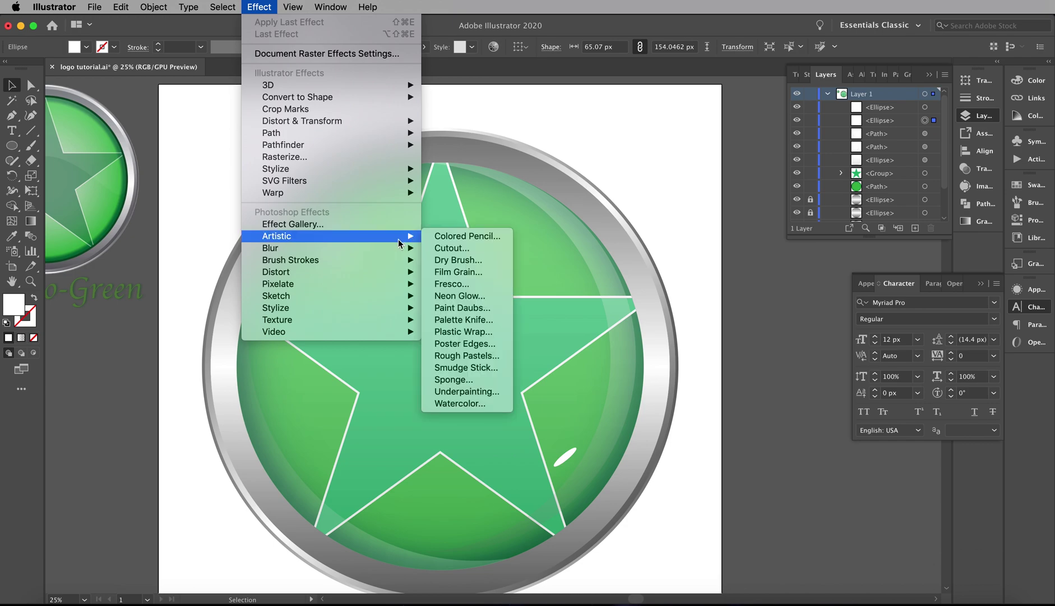
pyautogui.moveTo(384, 249)
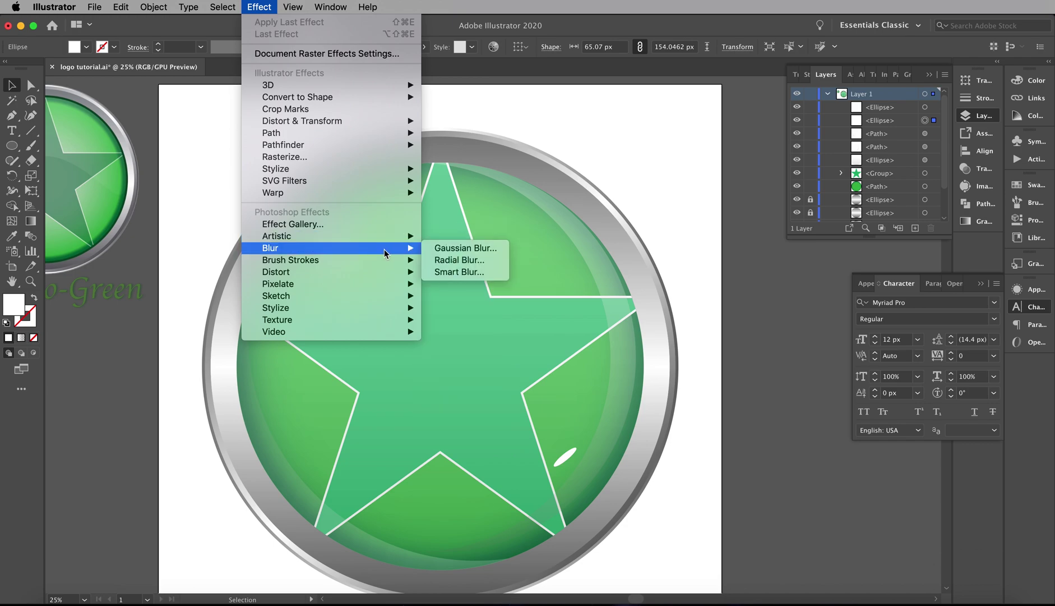
pyautogui.click(486, 248)
pyautogui.moveTo(542, 279); pyautogui.dragTo(640, 227)
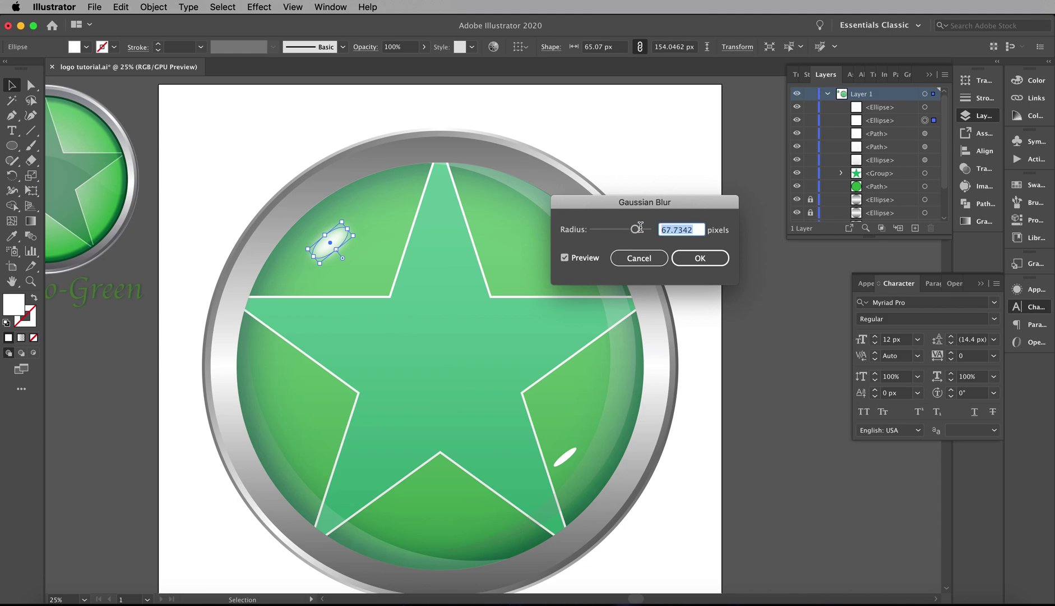
pyautogui.write('67')
pyautogui.press('Return')
pyautogui.click(691, 441)
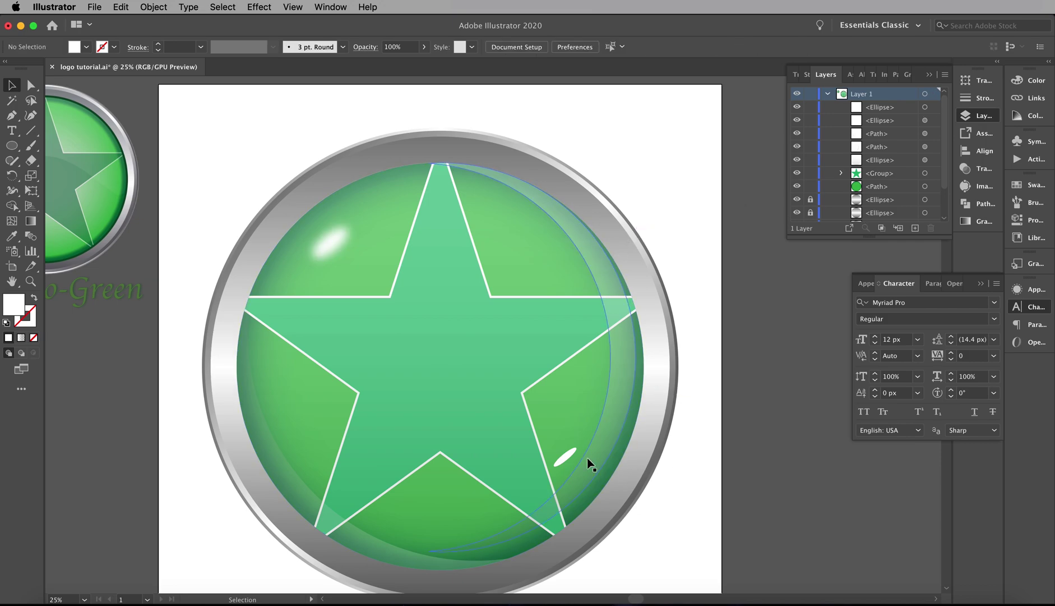
# Step: Apply the same Gaussian Blur to the small white ellipse on the disc's lower-right part
pyautogui.click(565, 456)
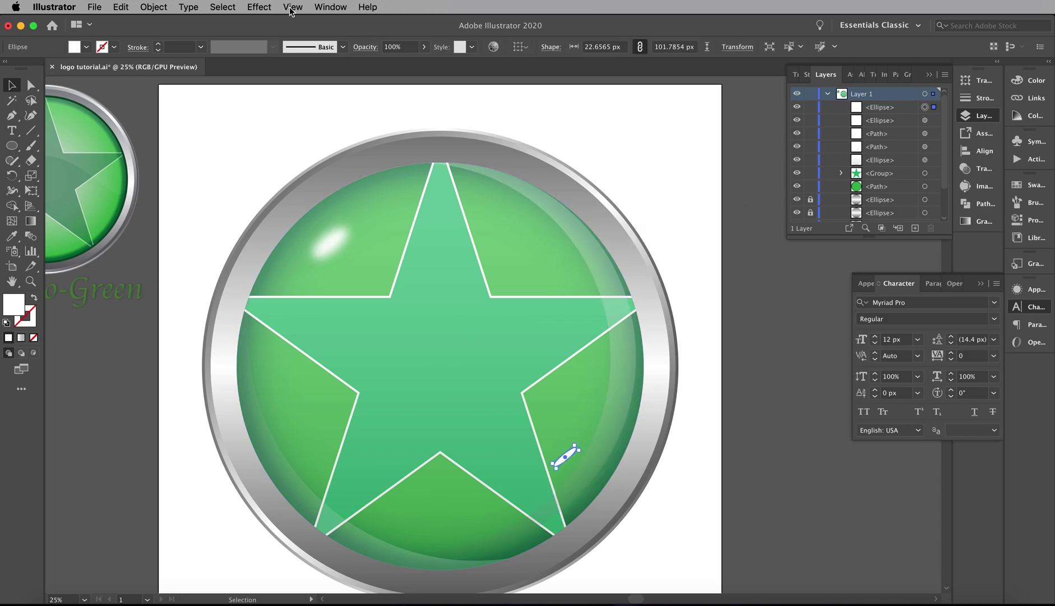
pyautogui.click(260, 7)
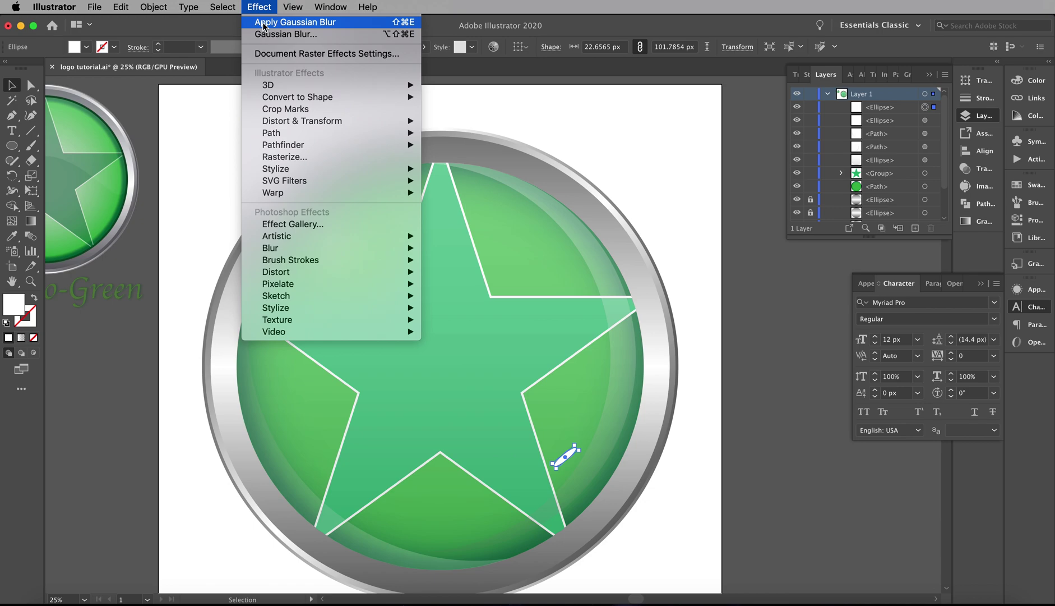
pyautogui.click(263, 25)
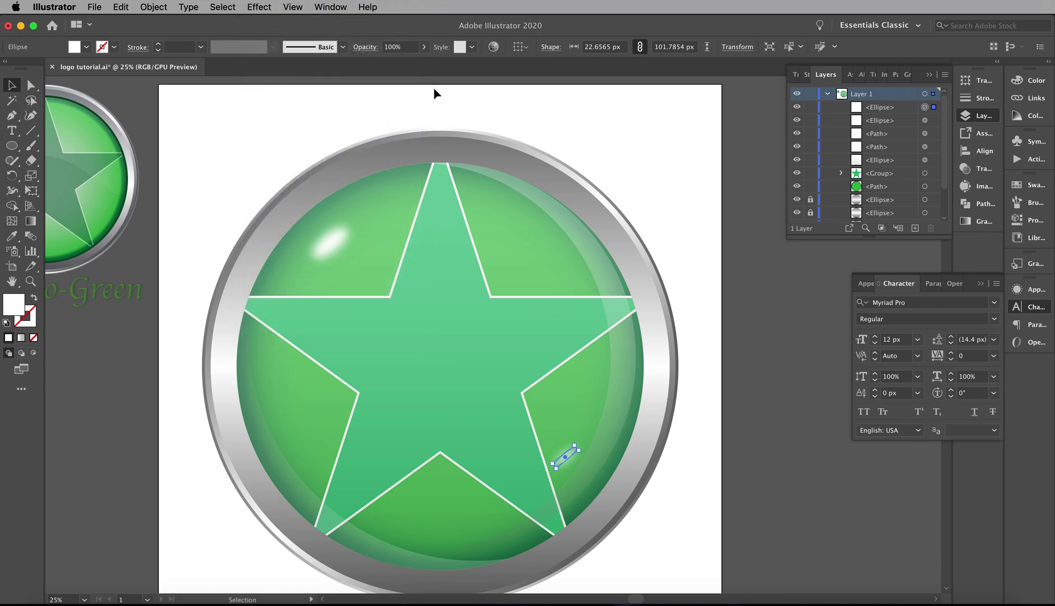
pyautogui.click(646, 144)
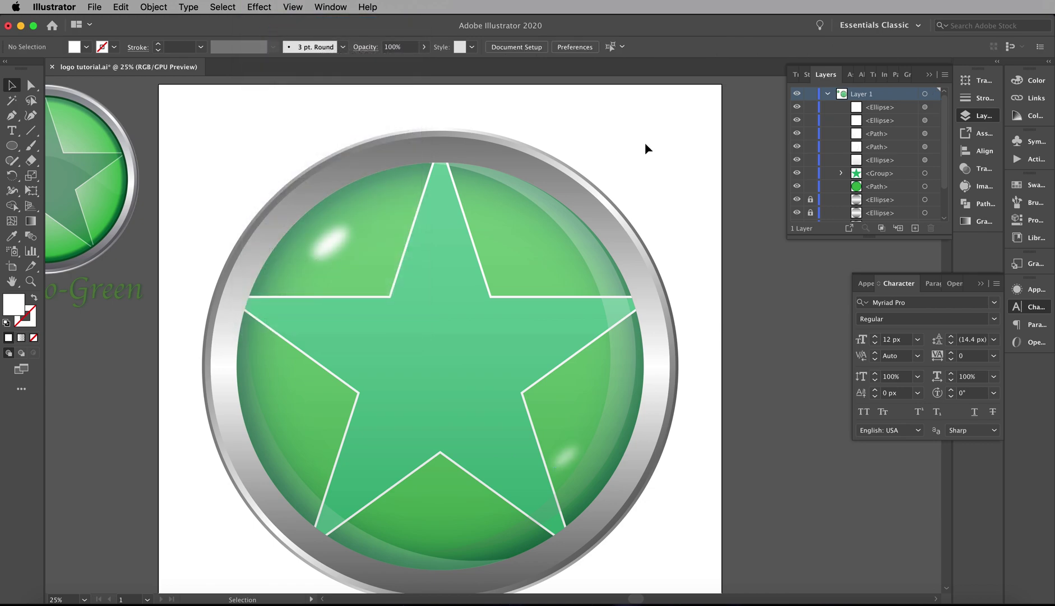
# Step: Apply the same Gaussian Blur to the crescent along the disc's right rim
pyautogui.click(620, 314)
pyautogui.click(260, 7)
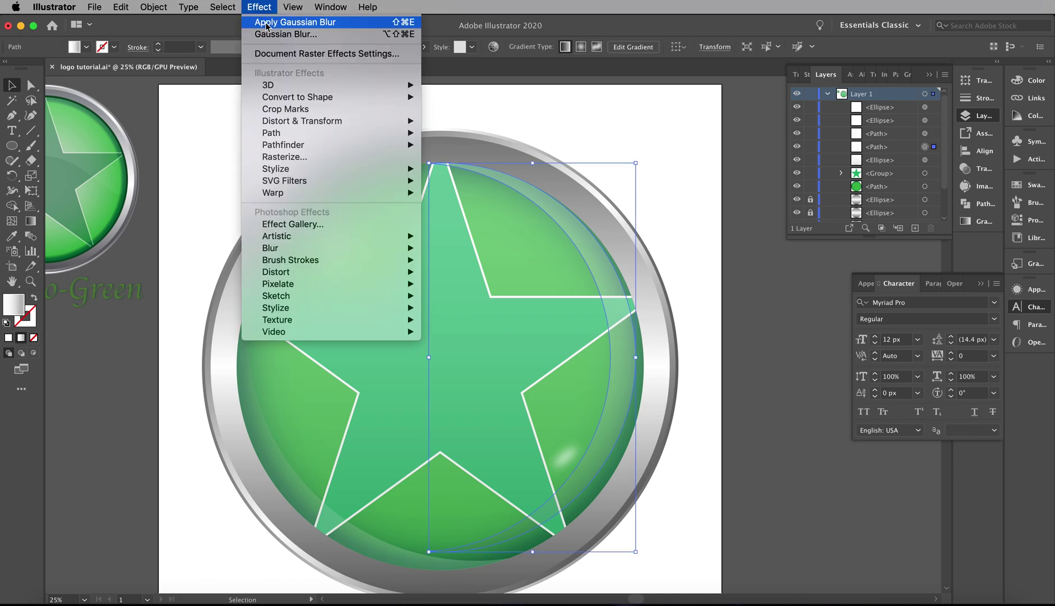
pyautogui.click(266, 25)
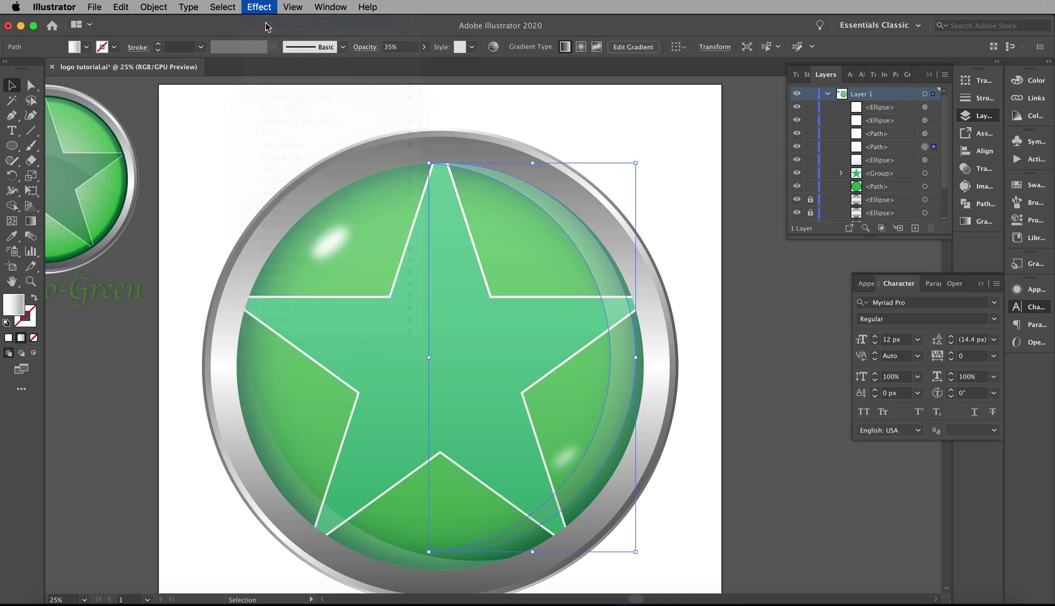
pyautogui.click(629, 137)
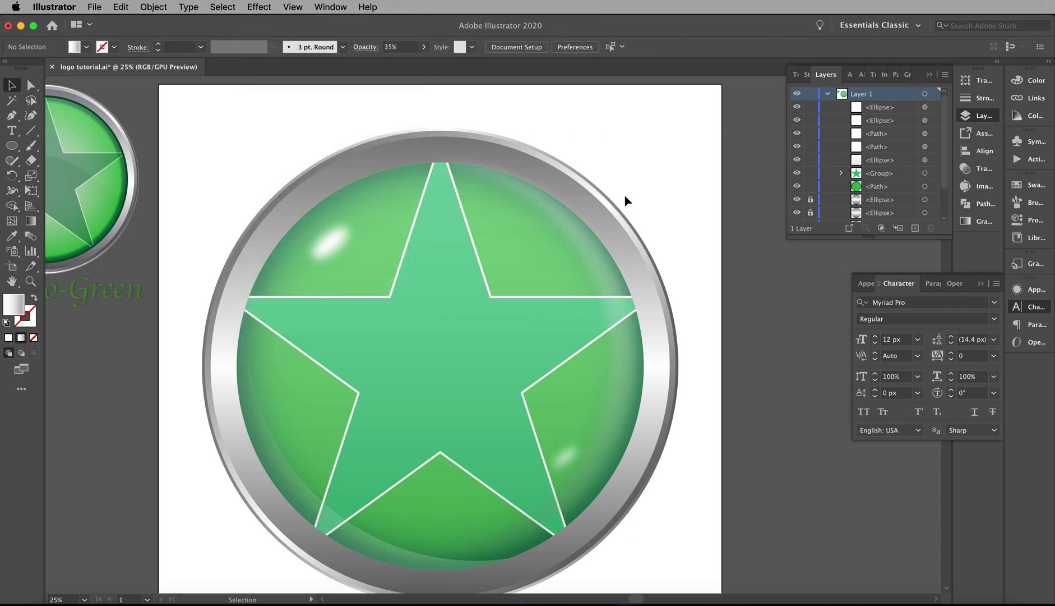
# Step: Apply the same Gaussian Blur to the crescent along the disc's lower-left rim
pyautogui.click(365, 537)
pyautogui.click(259, 7)
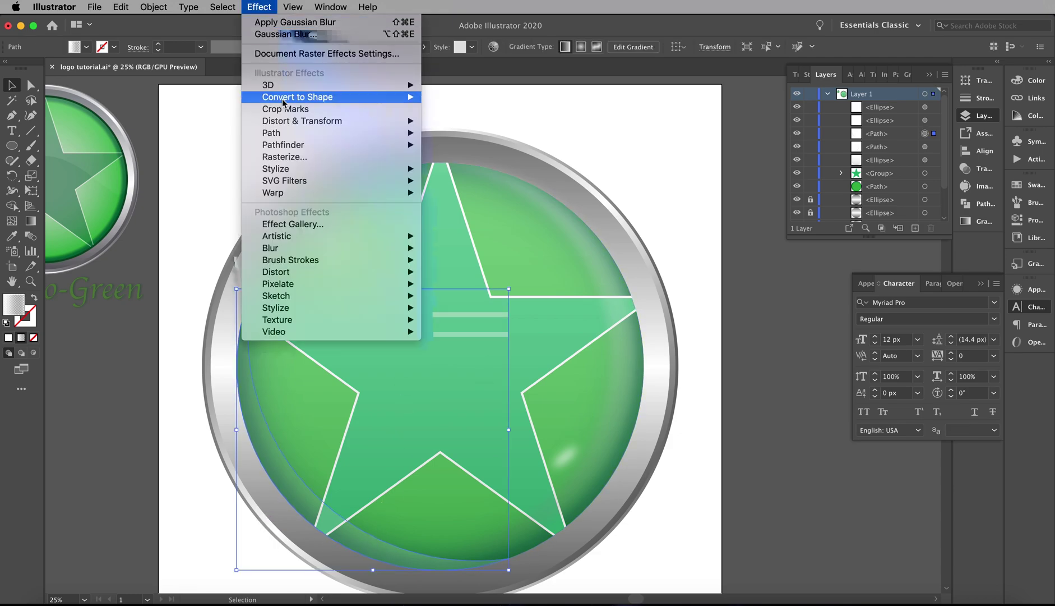
pyautogui.click(314, 28)
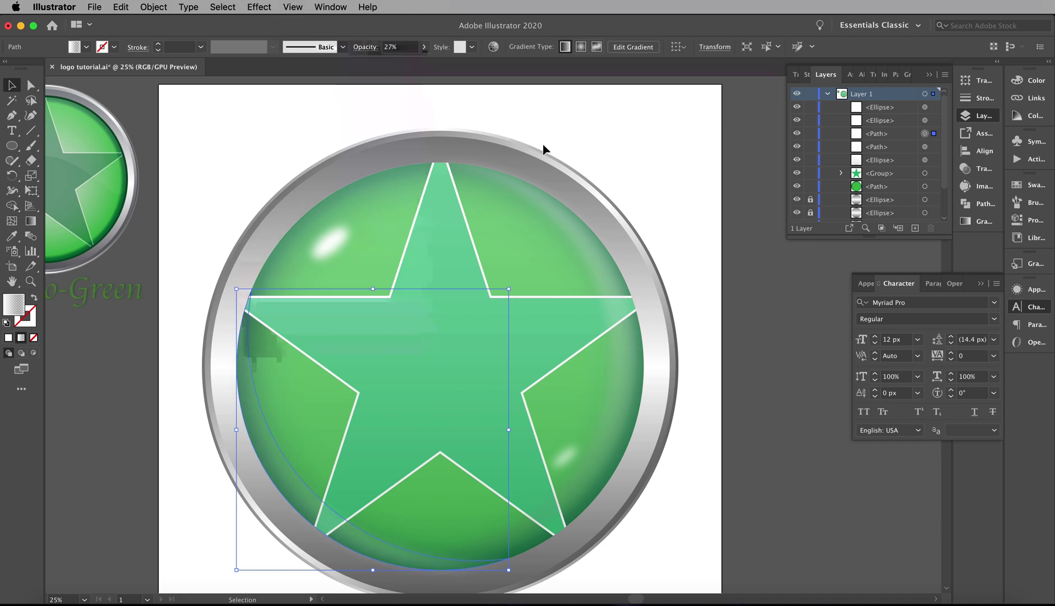
pyautogui.click(596, 130)
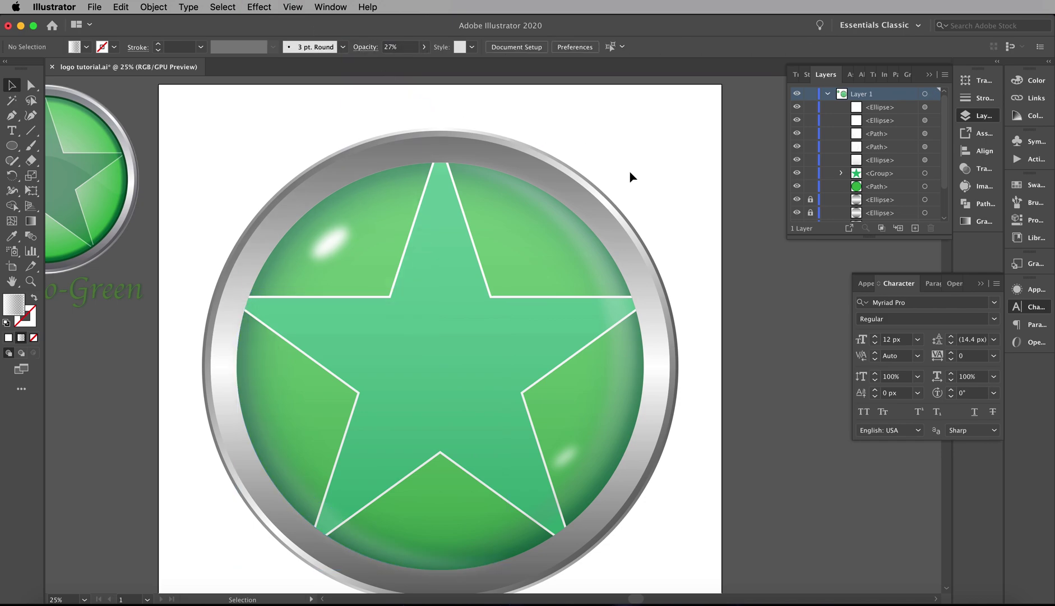
# Step: Try reducing the right crescent's Gaussian Blur radius to about 7.5 px and undo the change
pyautogui.scroll(-1, 632, 177)
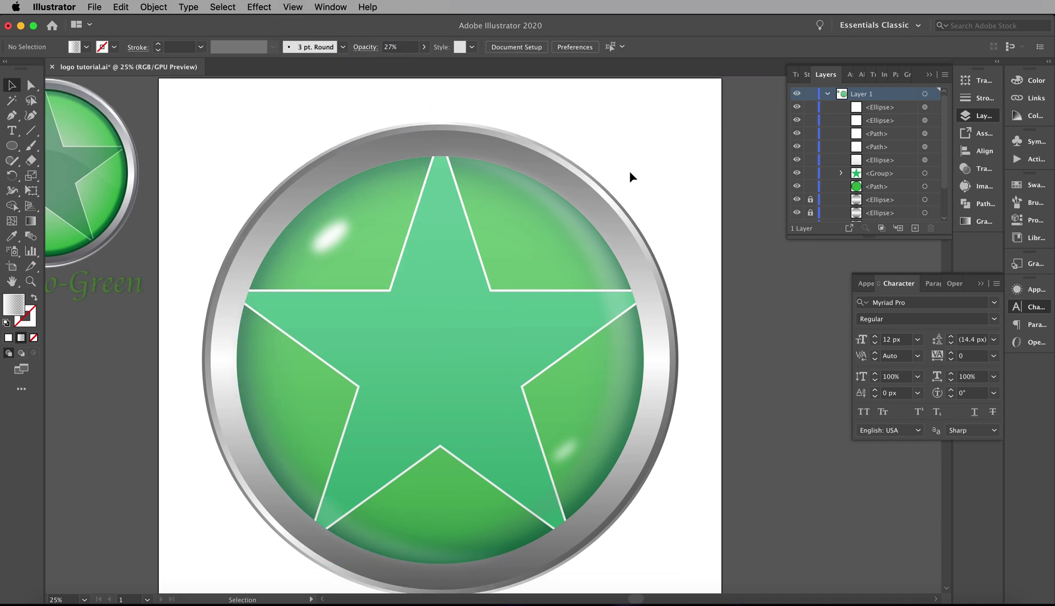
pyautogui.click(583, 244)
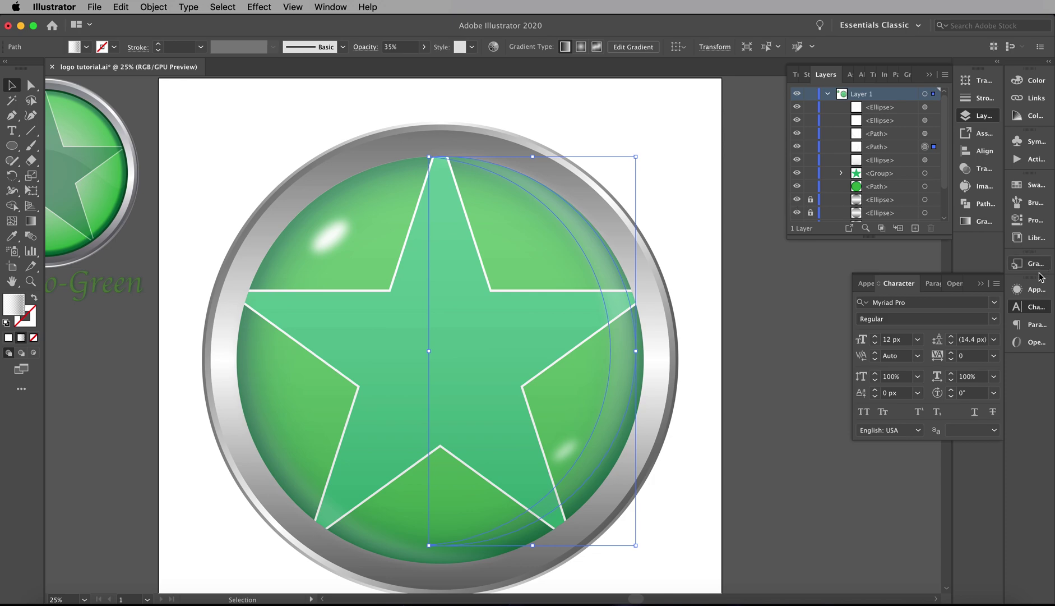
pyautogui.click(1034, 289)
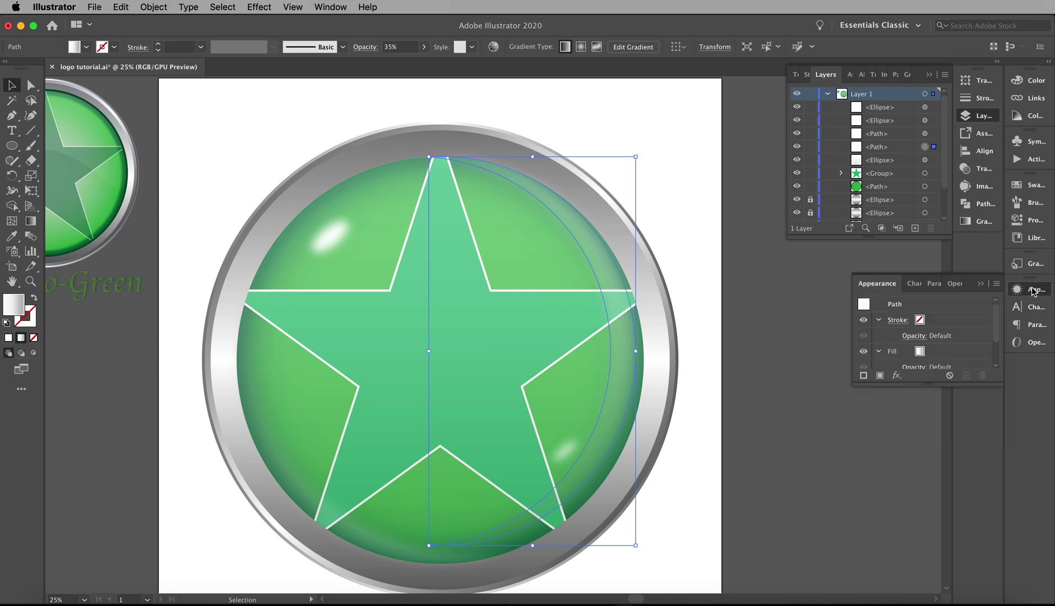
pyautogui.click(335, 7)
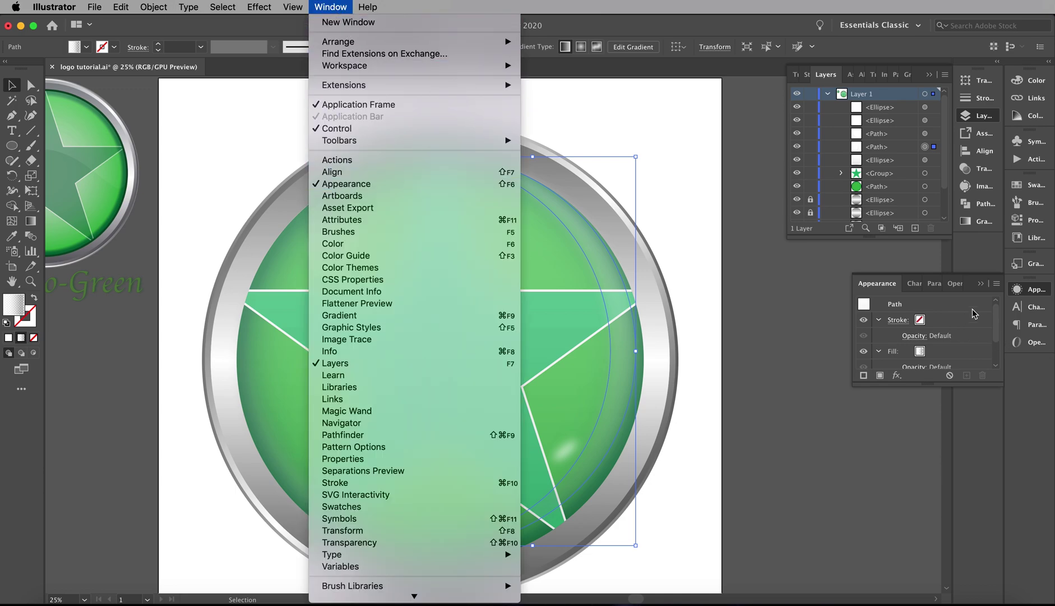
pyautogui.click(995, 323)
pyautogui.moveTo(995, 324); pyautogui.dragTo(995, 346)
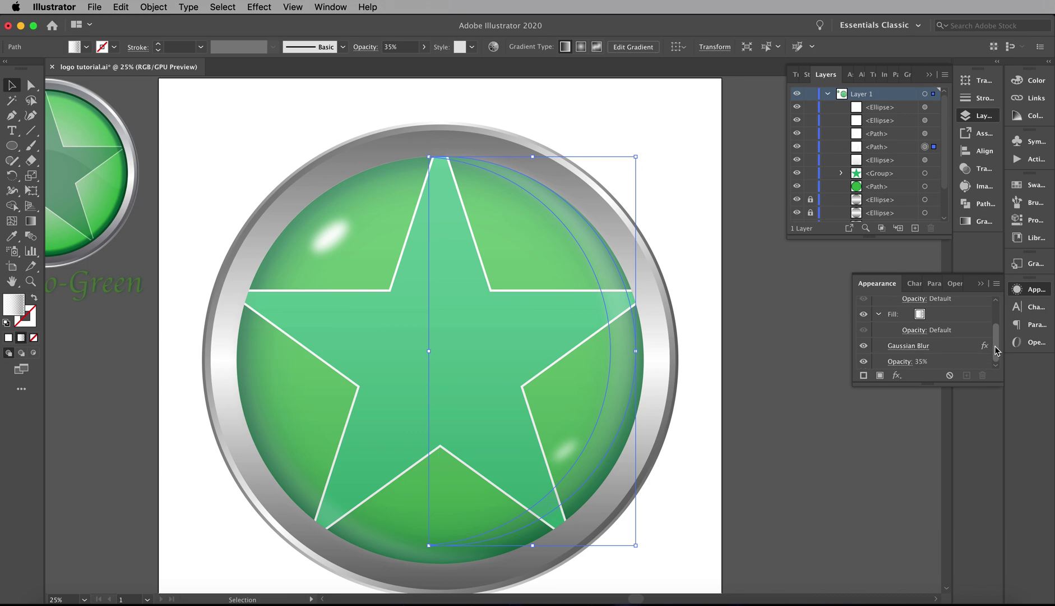
pyautogui.click(909, 346)
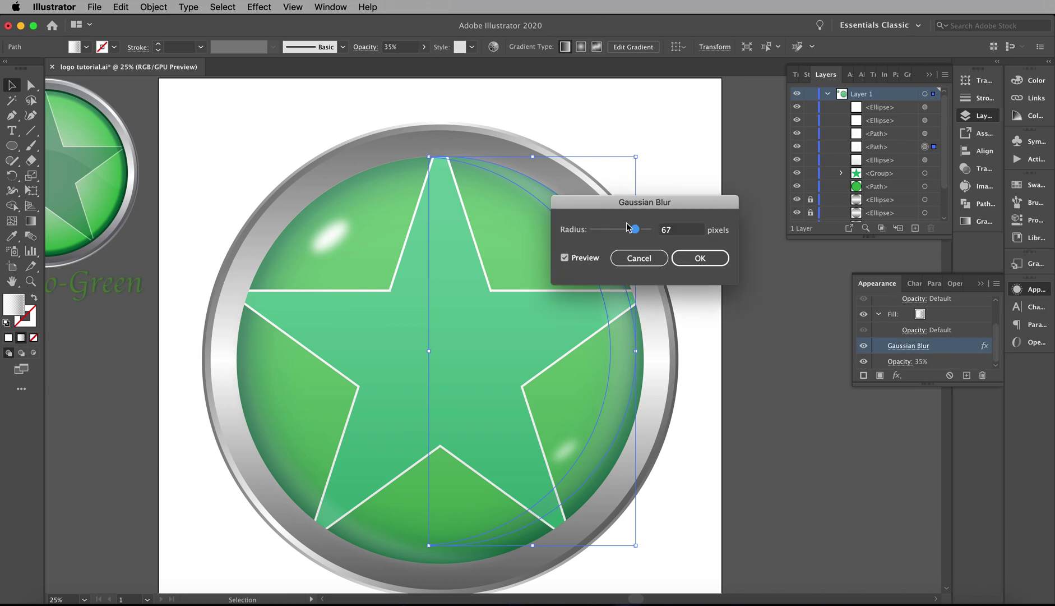
pyautogui.moveTo(635, 230); pyautogui.dragTo(615, 234)
pyautogui.click(699, 259)
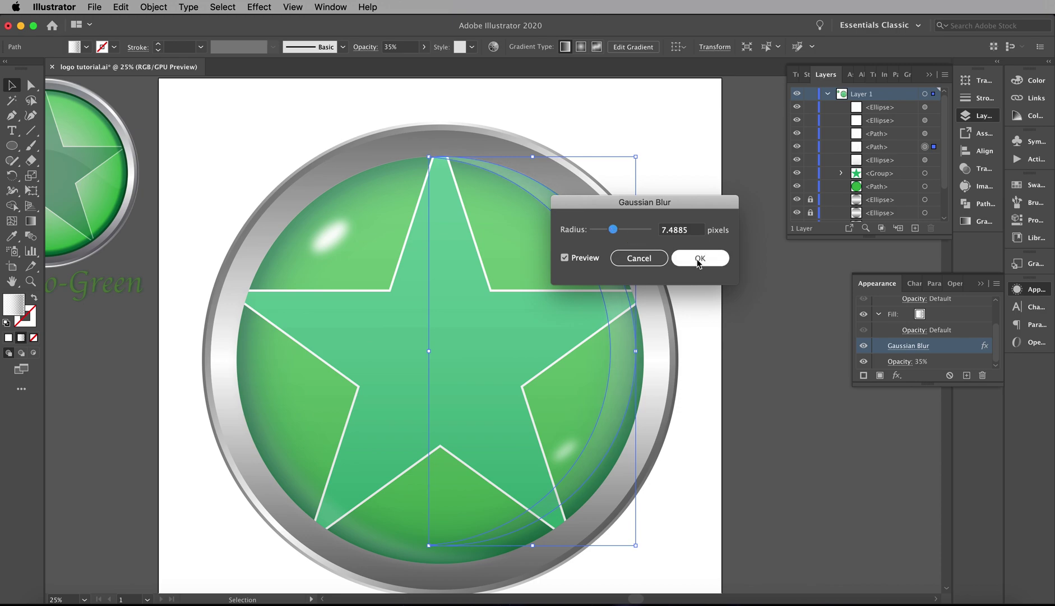
pyautogui.click(694, 227)
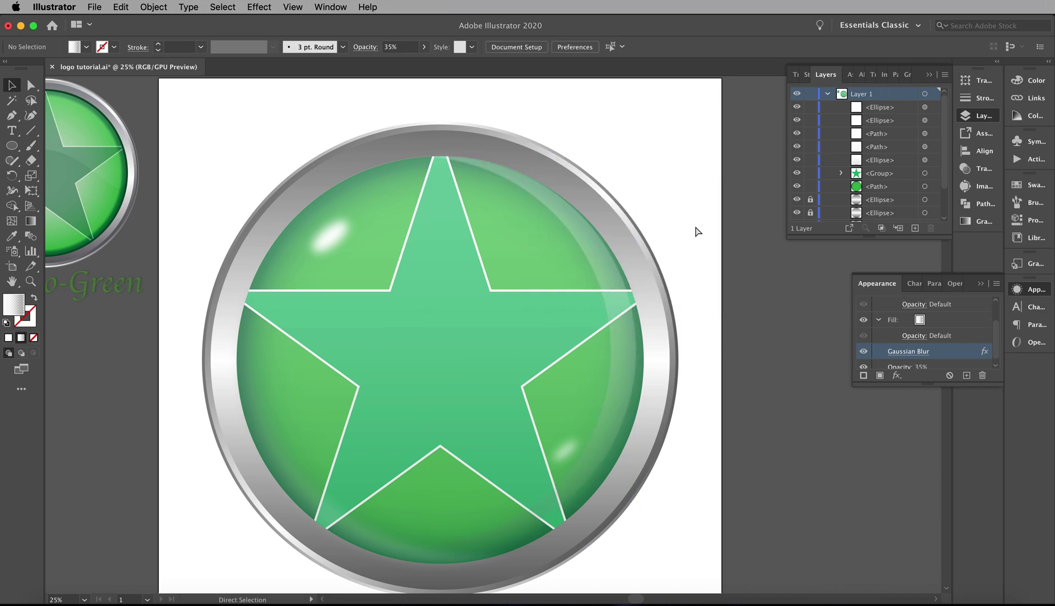
pyautogui.press('super+z')
pyautogui.click(683, 209)
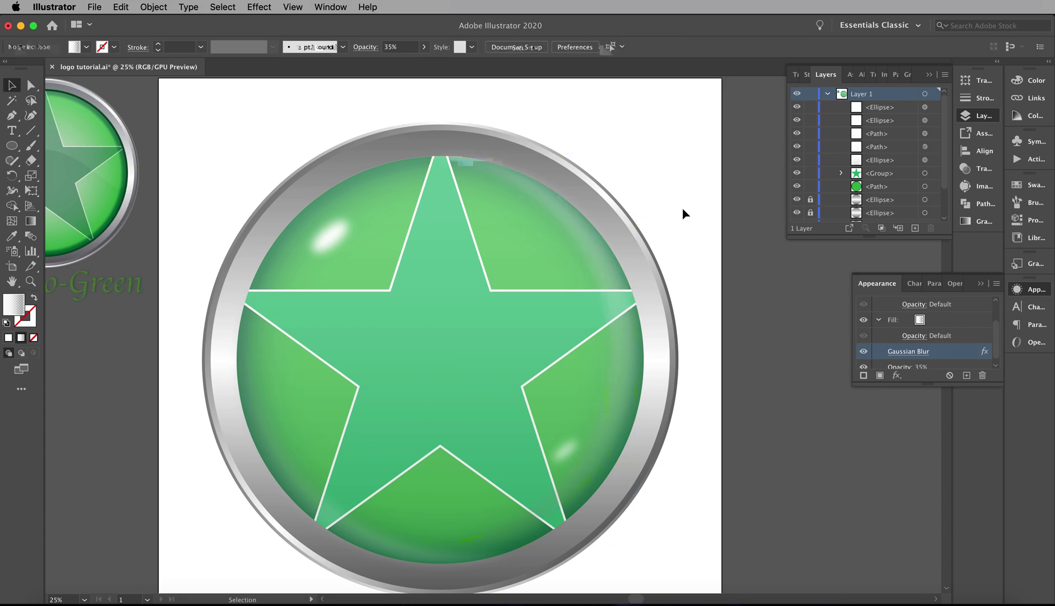
pyautogui.scroll(3, 683, 213)
pyautogui.hscroll(-4, 683, 213)
pyautogui.scroll(-1, 683, 209)
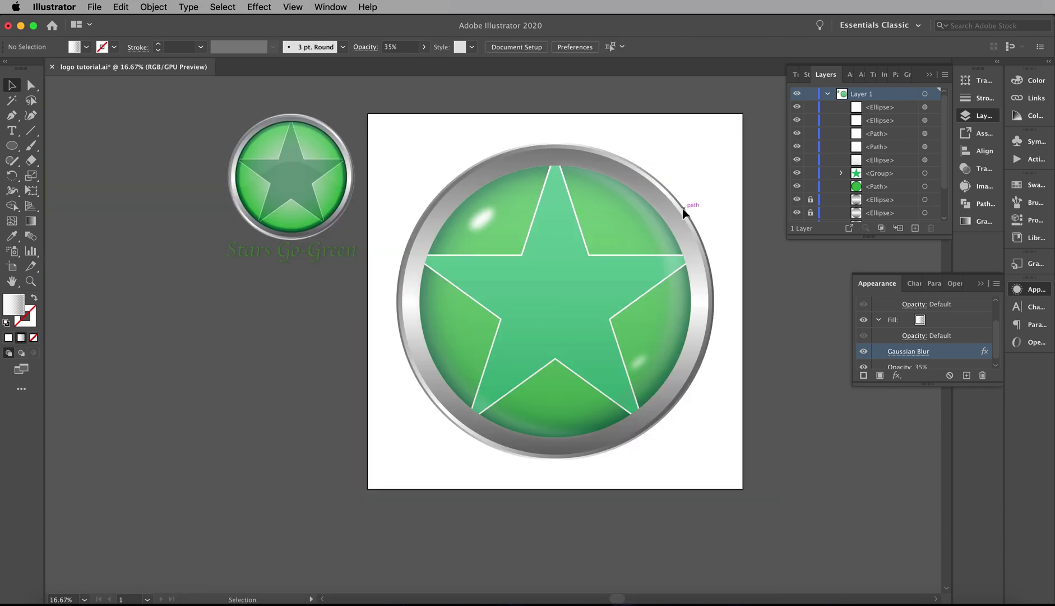
pyautogui.hscroll(5, 683, 209)
pyautogui.scroll(1, 683, 209)
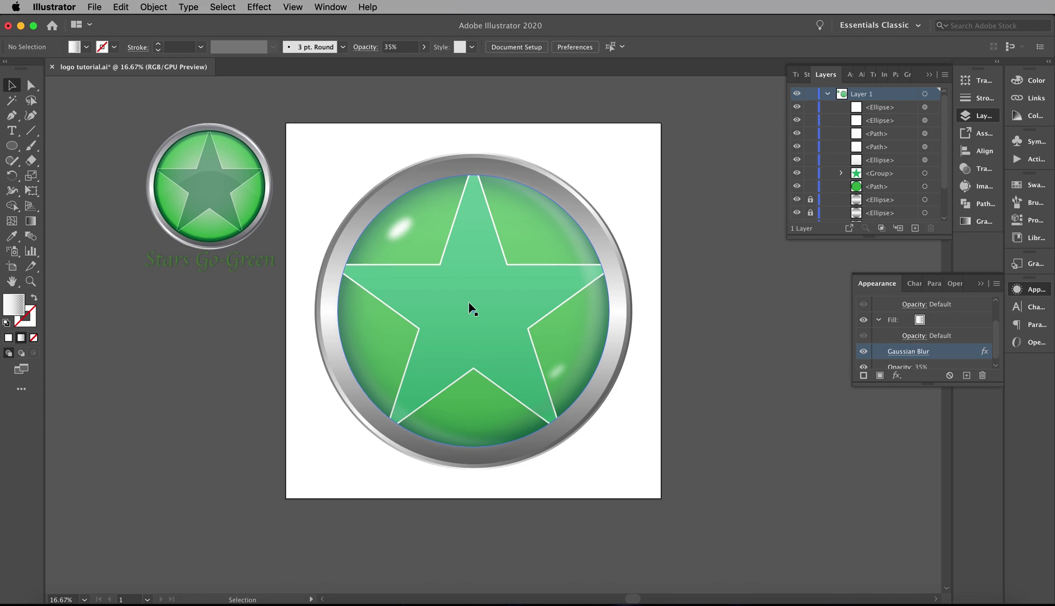
pyautogui.hscroll(-1, 473, 308)
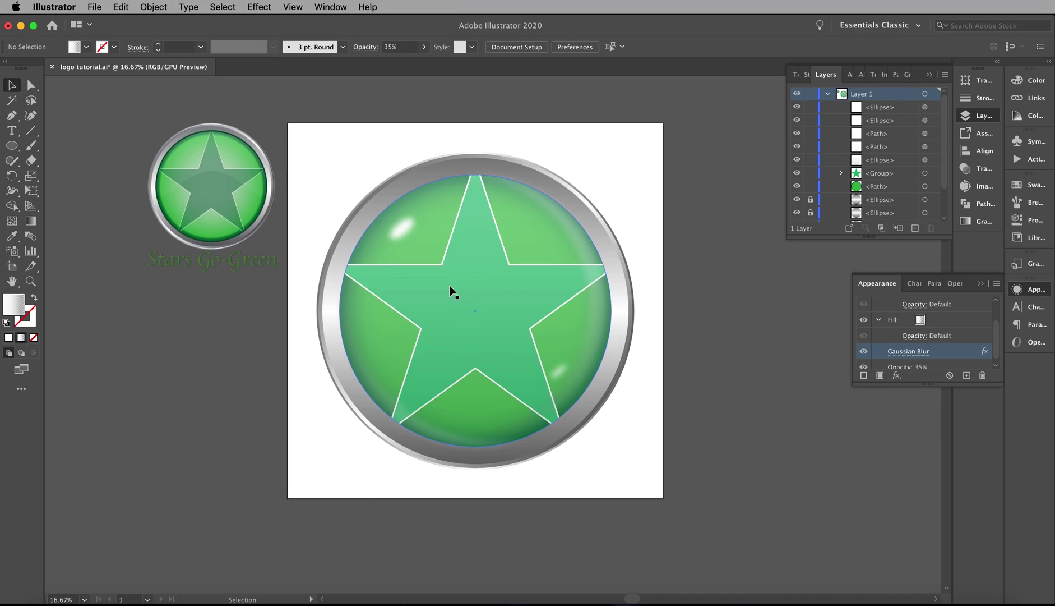